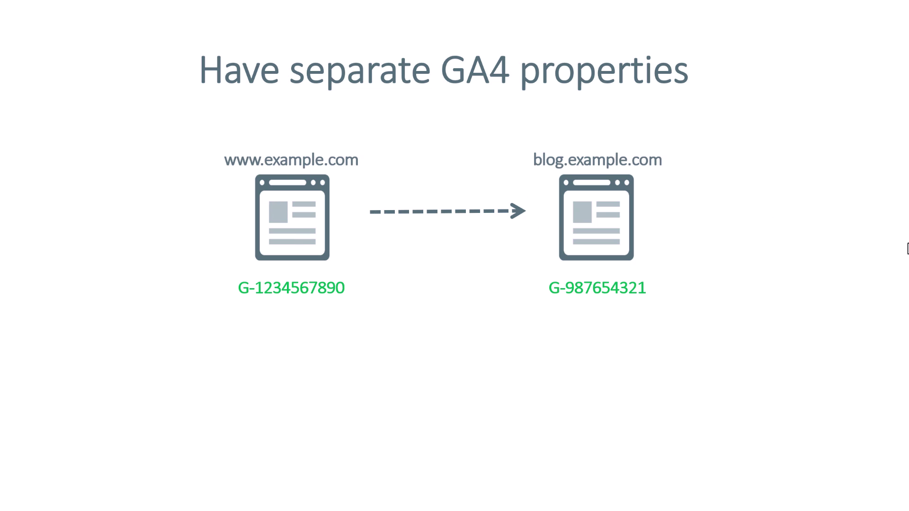
- Switch to Google Tag Manager and inspect the Tag ID of the GA4 tag, closing the tag without changes
key("alt+Tab")
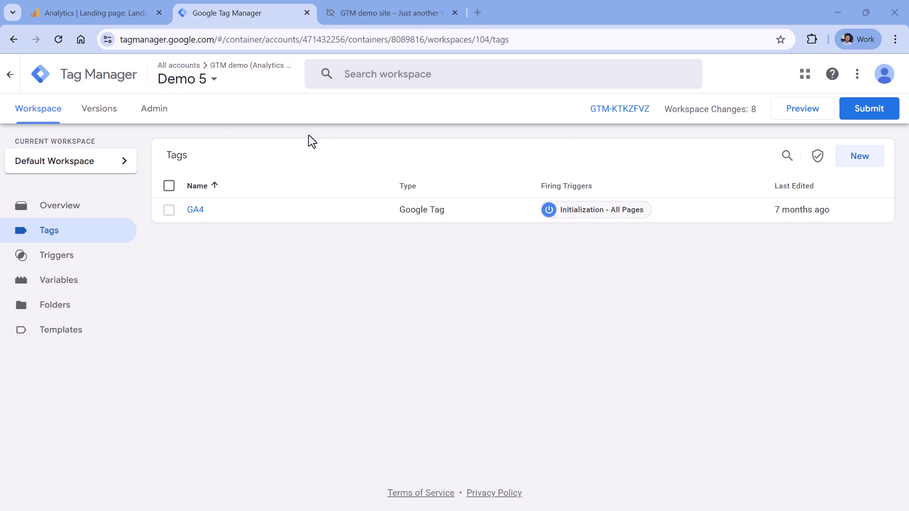
left_click(194, 210)
left_click_drag(345, 251, 256, 250)
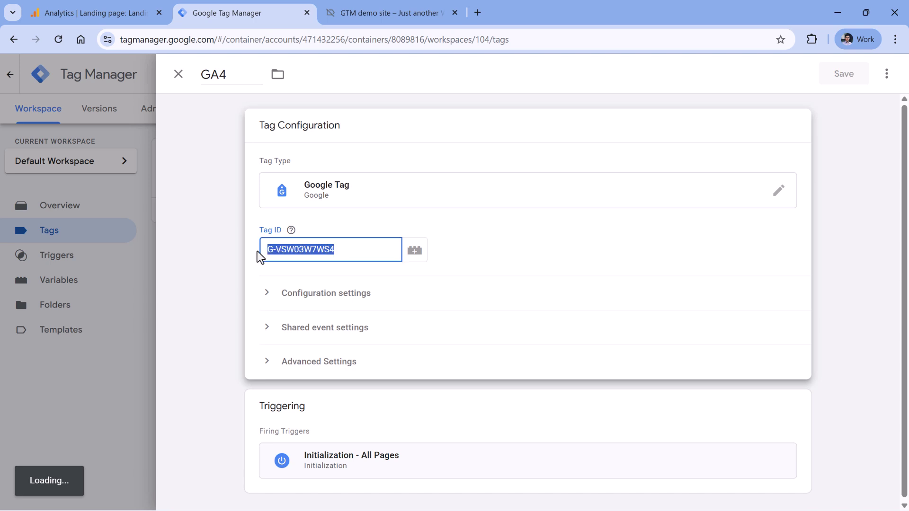
left_click(178, 73)
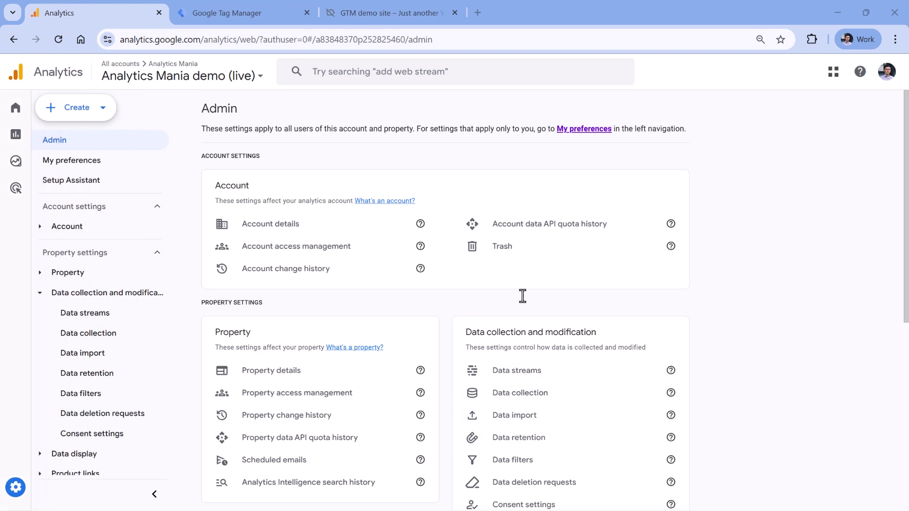
- Open the domain configuration in the Google tag settings of the GTM Sandbox website data stream
scroll(523, 304, "down", 3)
left_click(532, 254)
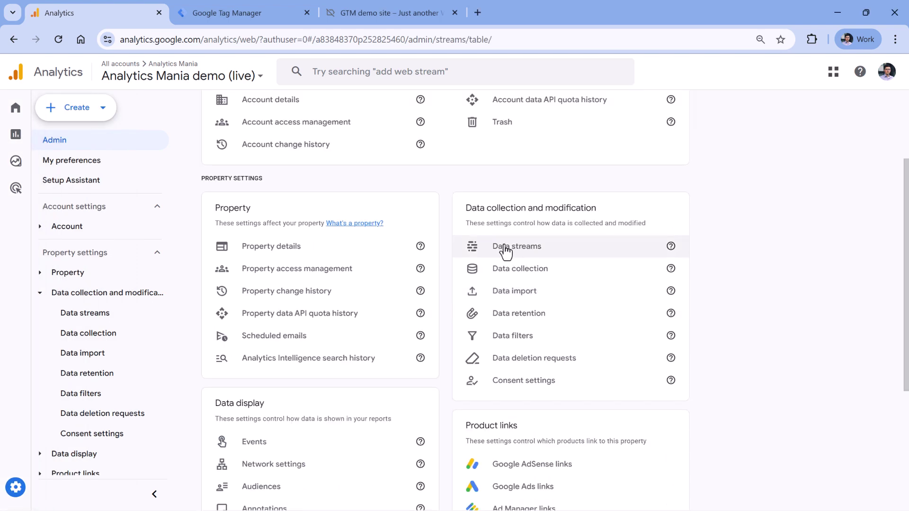
left_click(342, 178)
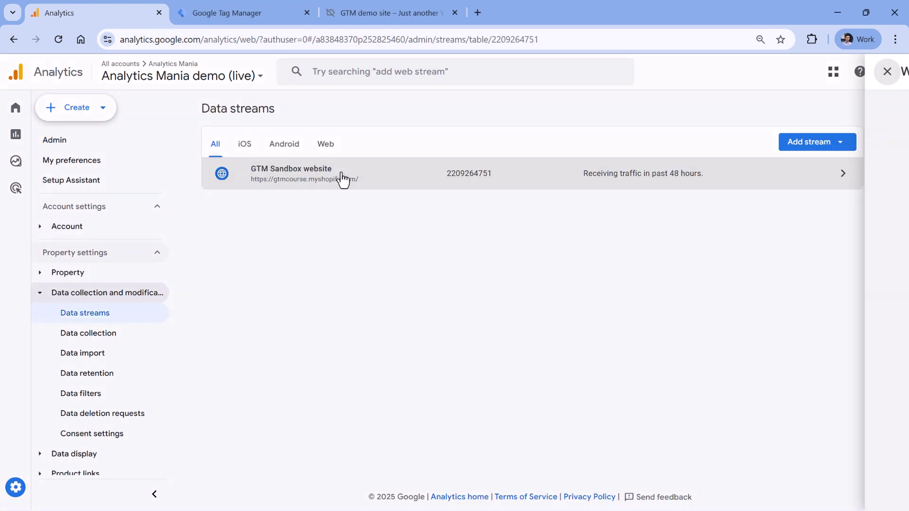
scroll(370, 265, "down", 3)
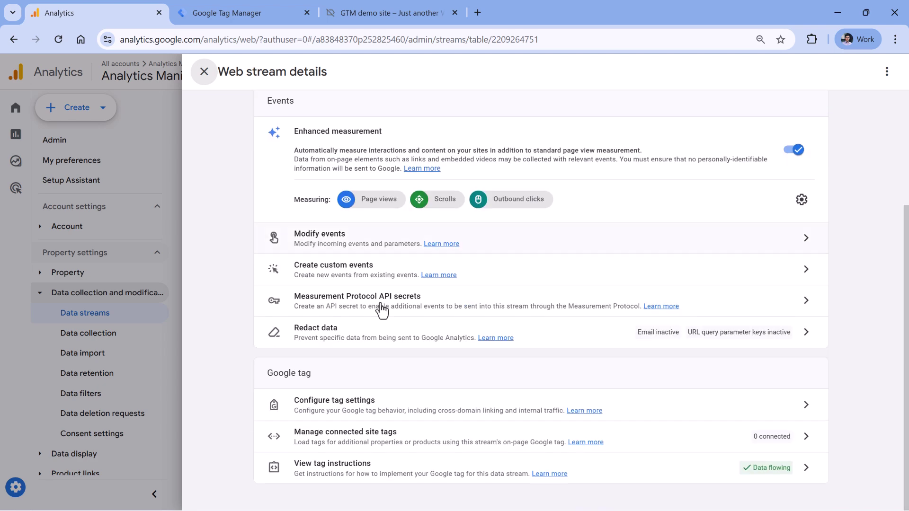
left_click(365, 407)
scroll(377, 359, "down", 2)
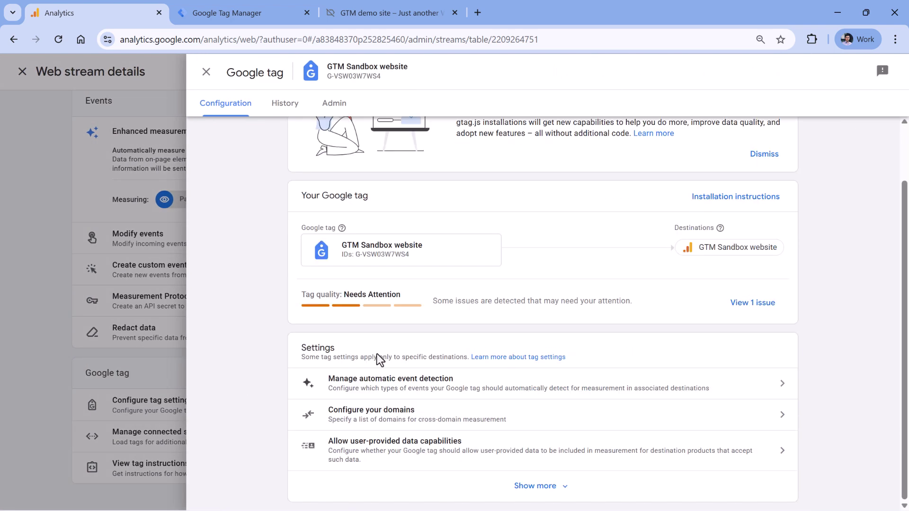
left_click(379, 424)
- Add a cross-domain linking condition, try example.com as its domain, and clear the domain value
left_click(358, 272)
left_click(585, 271)
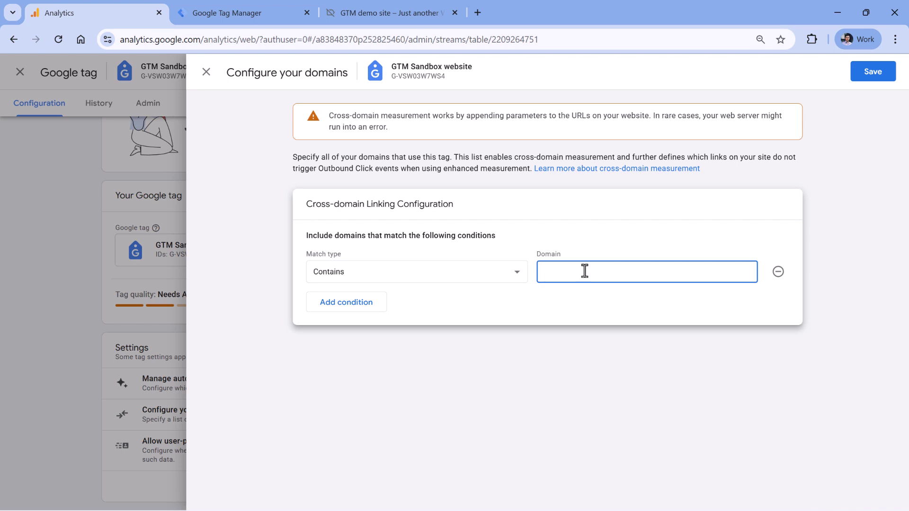
type("example.com")
key("ctrl+a")
key("BackSpace")
left_click(377, 274)
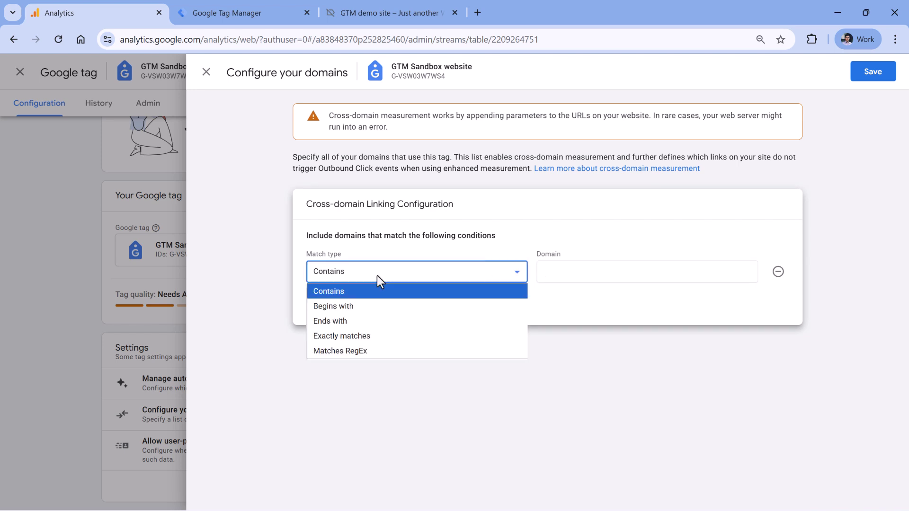
left_click(356, 337)
left_click(551, 274)
type("www.example.com")
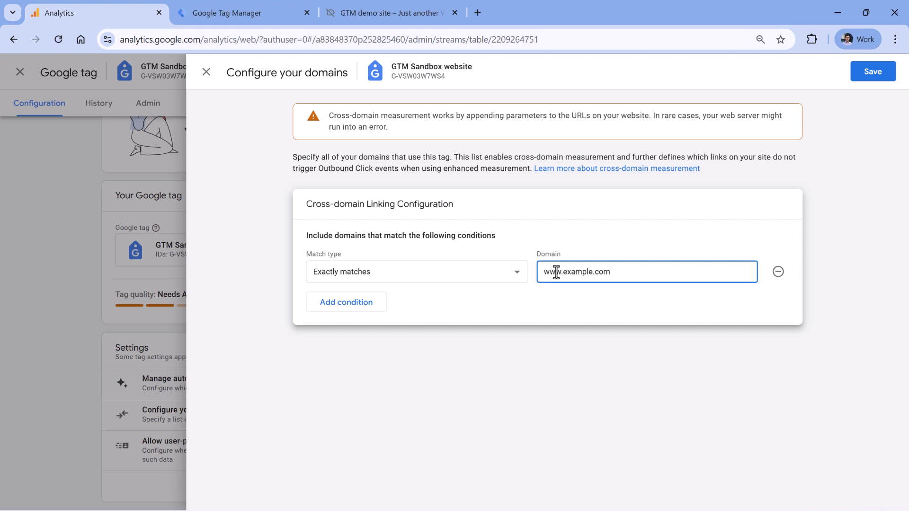
- Try the cross-domain condition as Contains example.com, remove the condition, and save the domain configuration
left_click_drag(561, 272, 539, 279)
key("BackSpace")
left_click(473, 271)
left_click(388, 290)
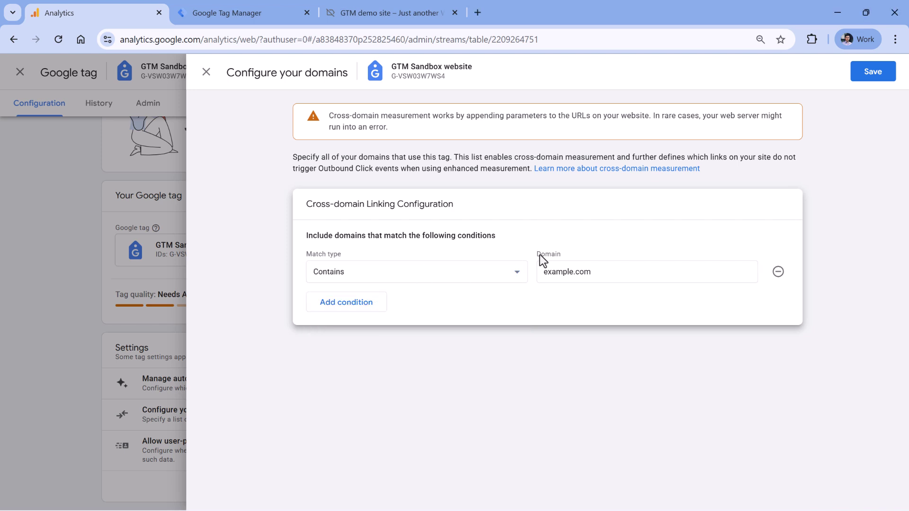
left_click(779, 271)
left_click(874, 76)
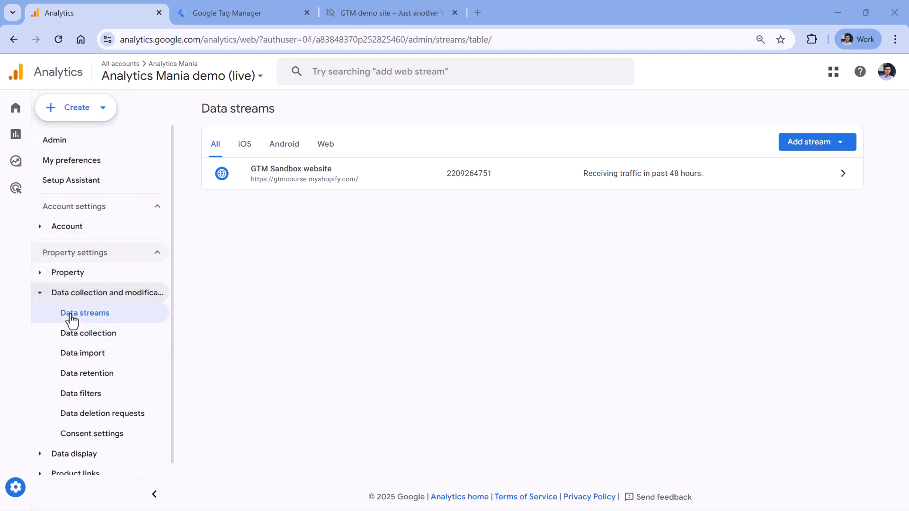
- Open the list of unwanted referrals in the GTM Sandbox website stream's Google tag settings and add a blank condition
left_click(402, 183)
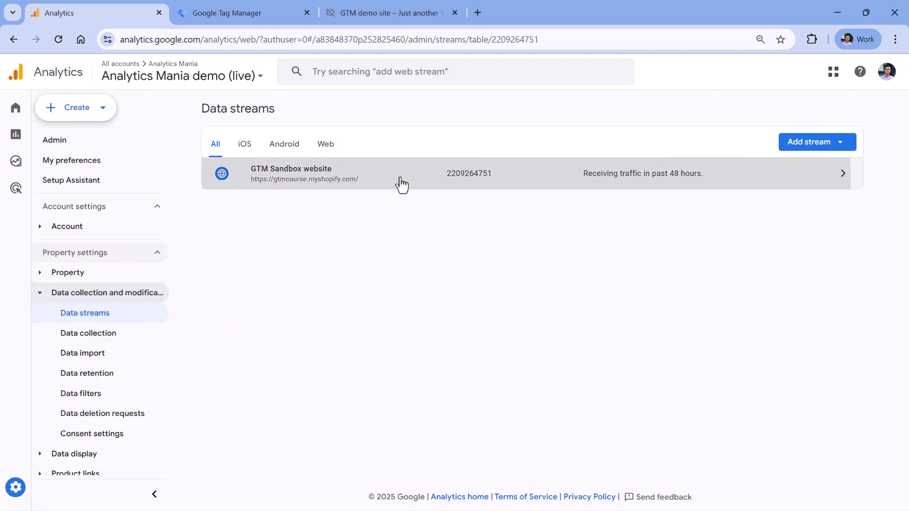
scroll(386, 322, "down", 3)
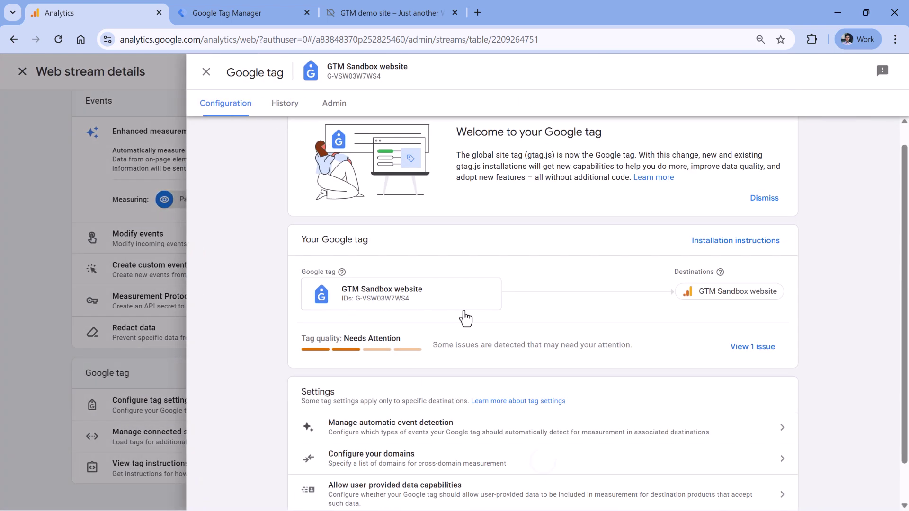
scroll(463, 319, "down", 1)
left_click(542, 490)
scroll(519, 365, "down", 4)
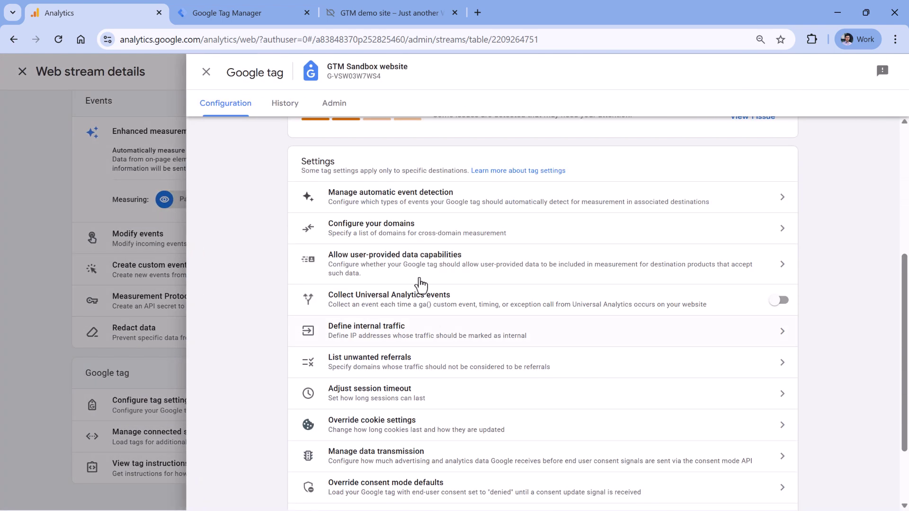
scroll(426, 299, "down", 1)
left_click(395, 308)
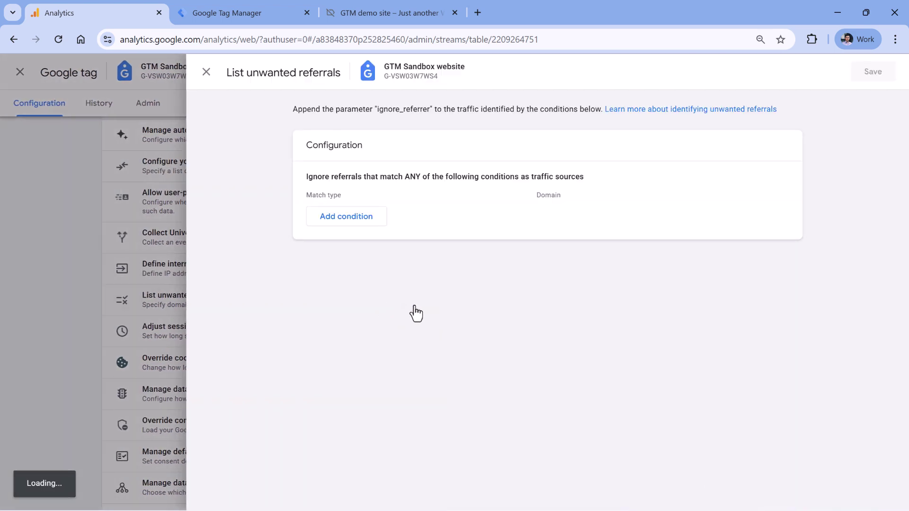
left_click(382, 216)
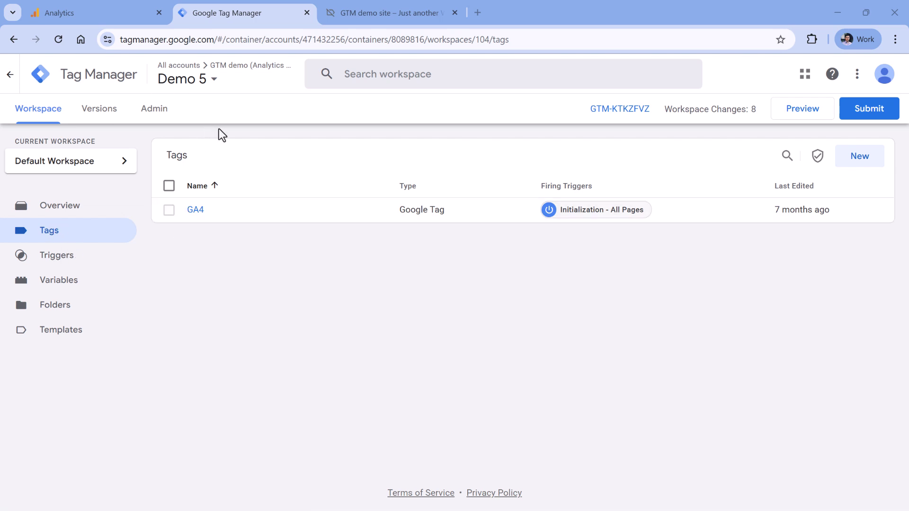
- Edit the GA4 tag in Tag Manager and add a configuration parameter named cookie_domain
left_click(196, 212)
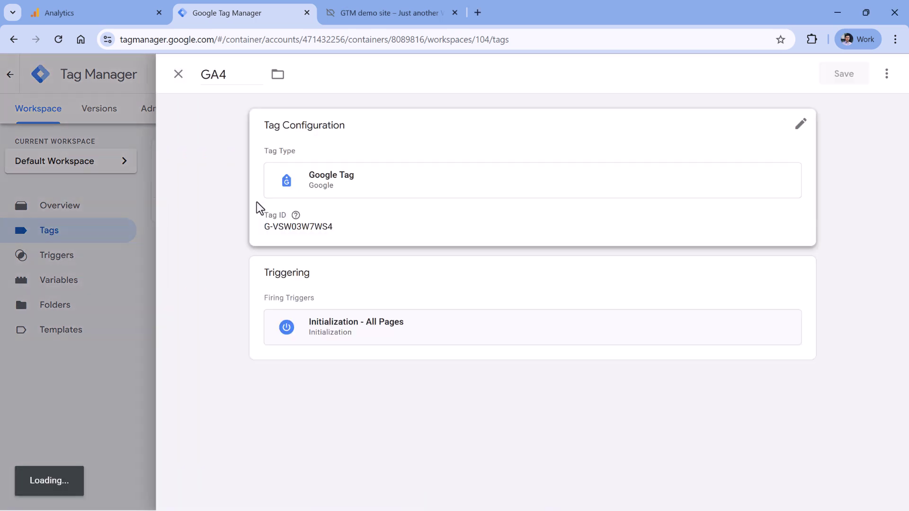
left_click(410, 222)
left_click(320, 300)
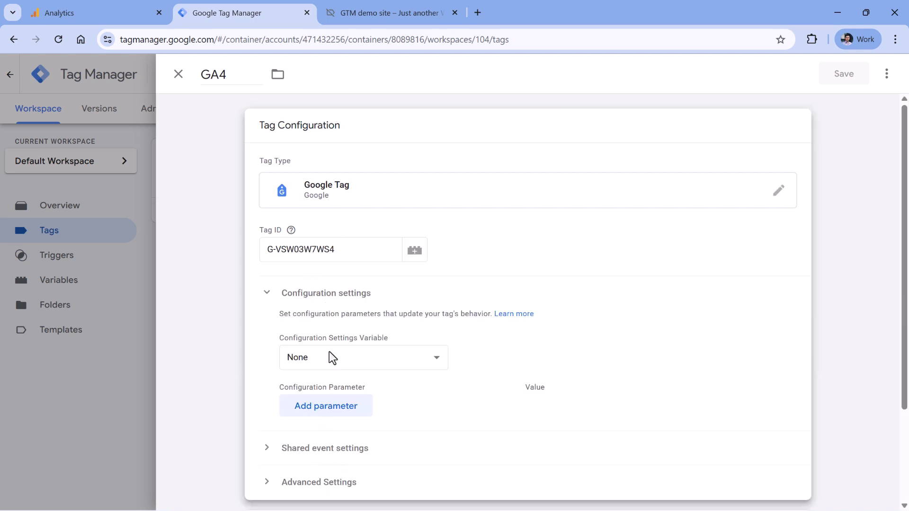
left_click(327, 406)
left_click(376, 410)
type("cookie")
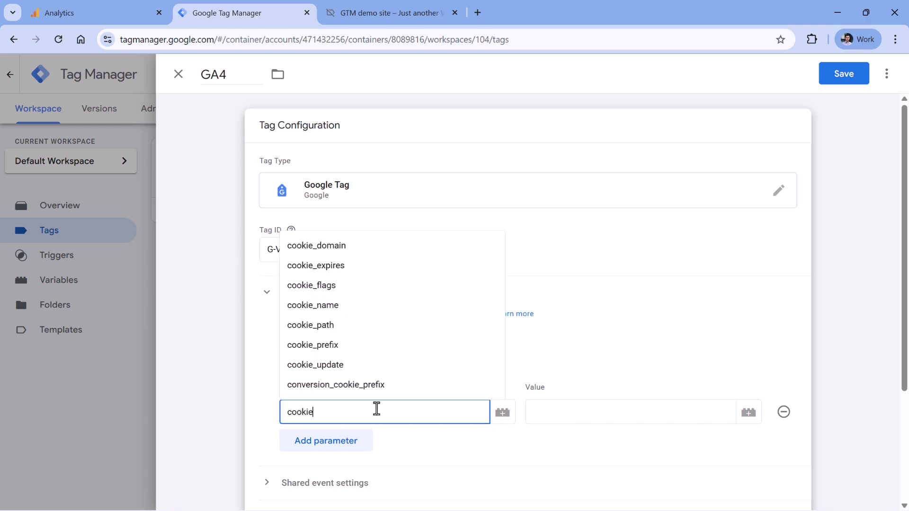
type("_domain")
- Set the cookie_domain value to the {{Page Hostname}} variable and save the GA4 tag
left_click(599, 408)
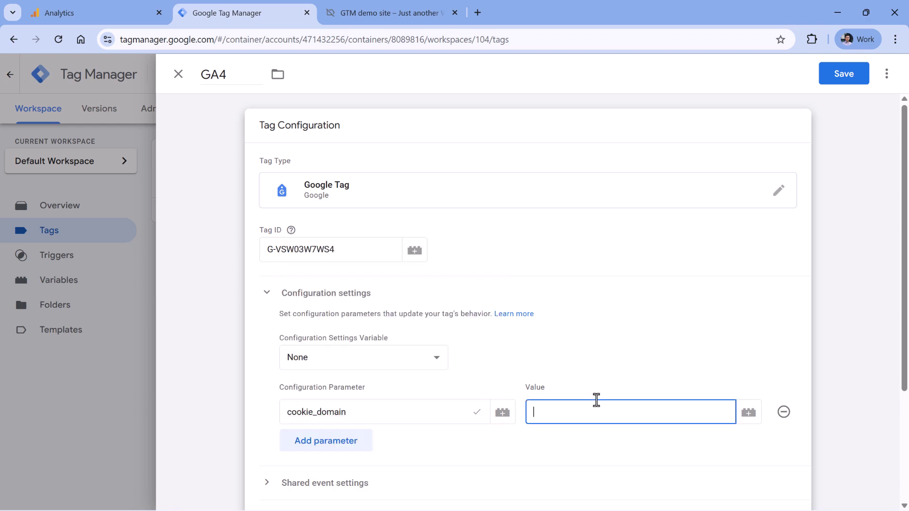
left_click(748, 413)
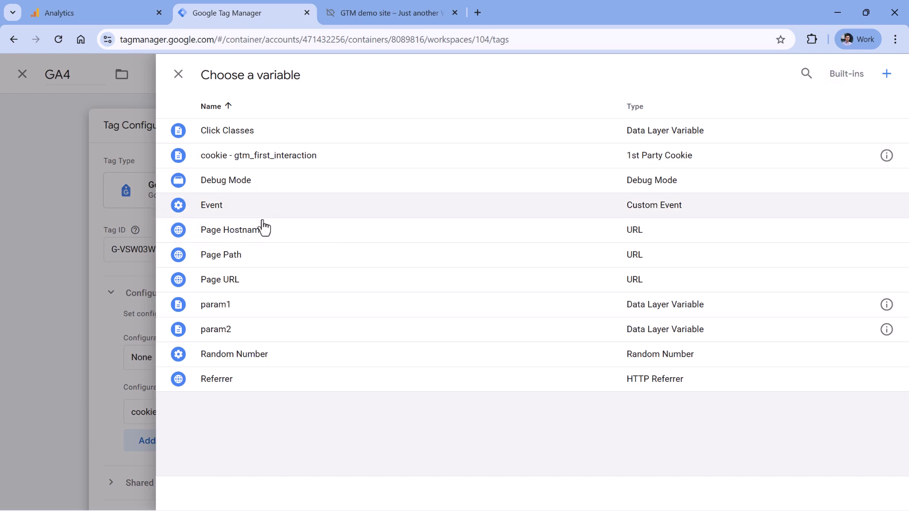
left_click(233, 231)
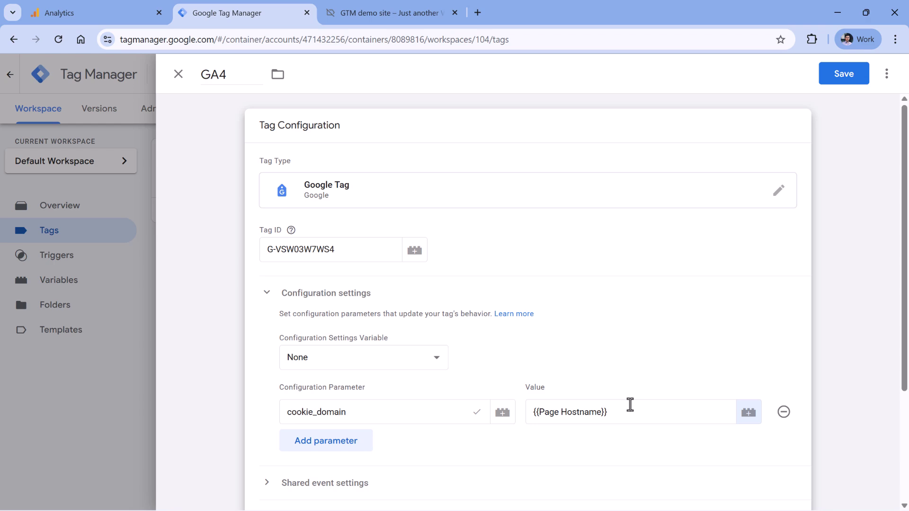
left_click(844, 84)
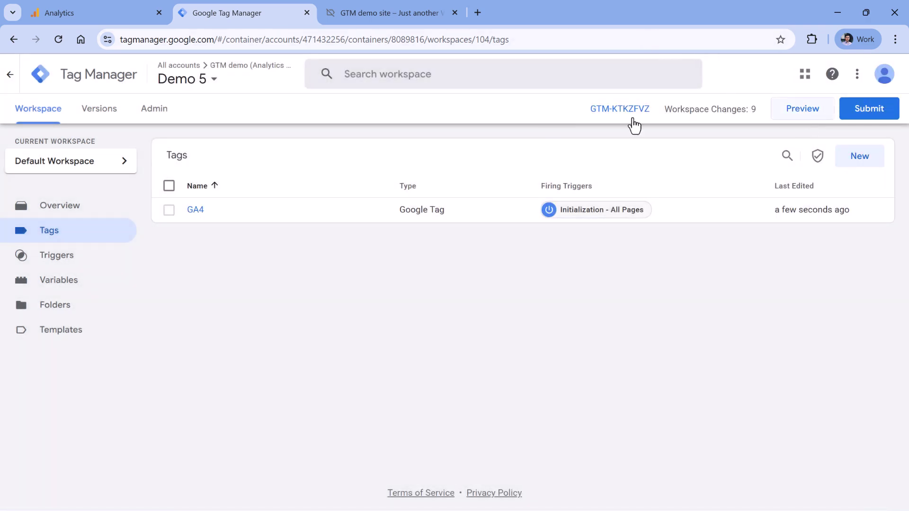
left_click(802, 108)
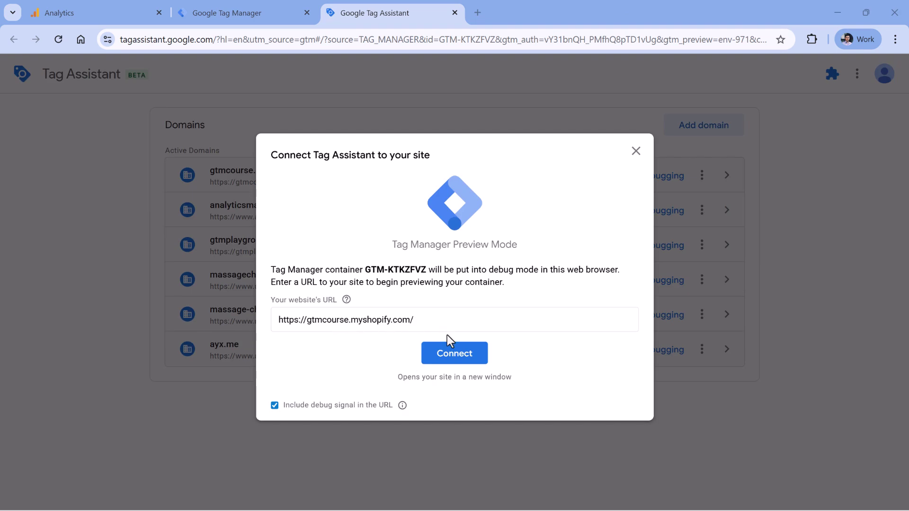
left_click(457, 362)
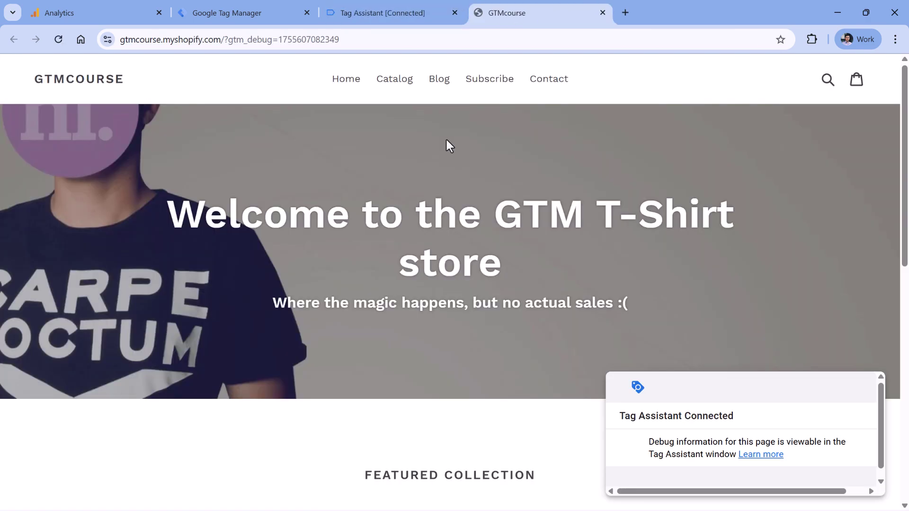
key("F12")
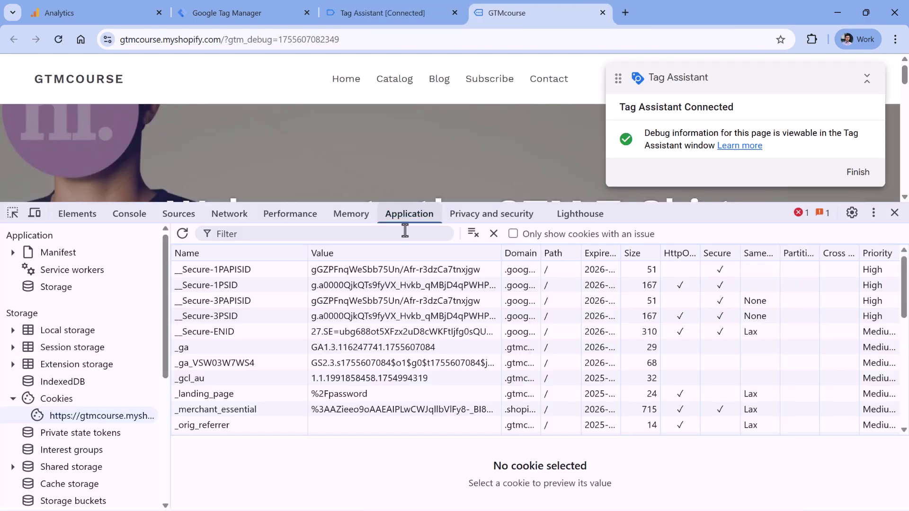
left_click(54, 400)
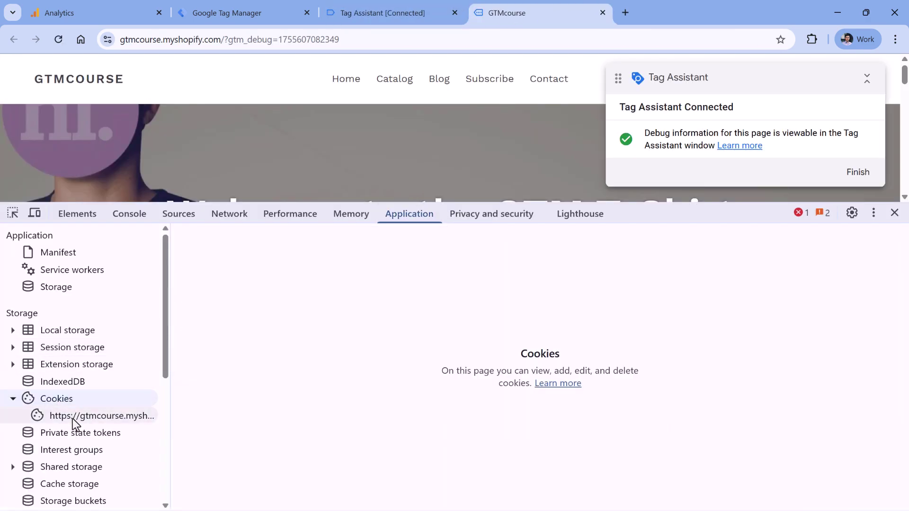
left_click(85, 421)
- Filter the cookies by _ga and widen the Domain column to examine the domain of the Analytics cookies
left_click(270, 234)
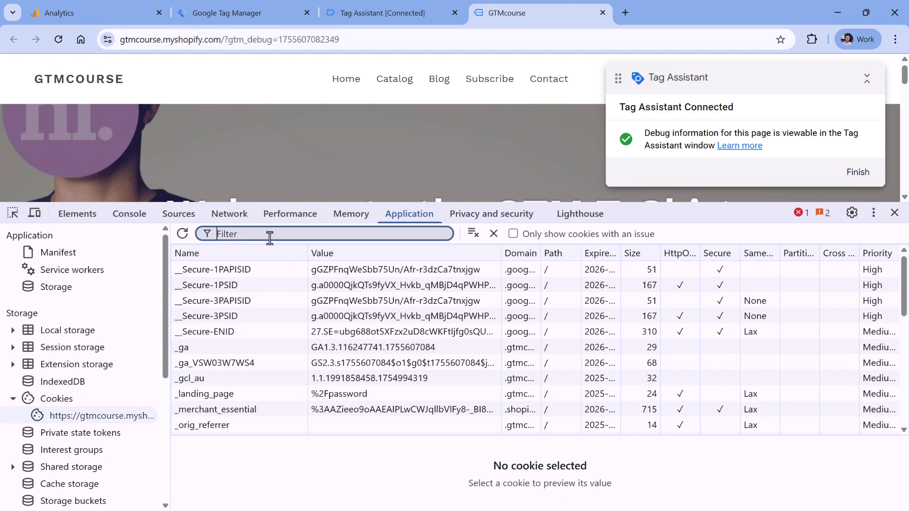
type("_ga")
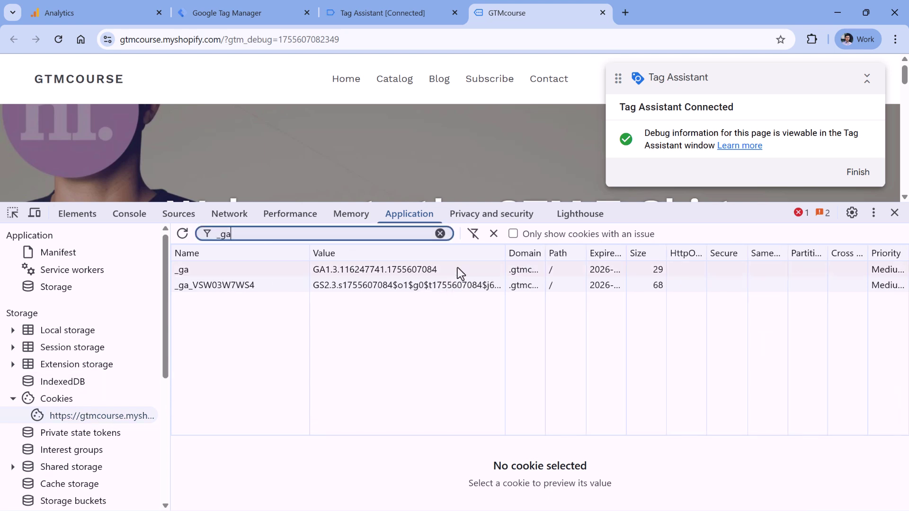
left_click_drag(507, 252, 439, 253)
left_click(470, 269)
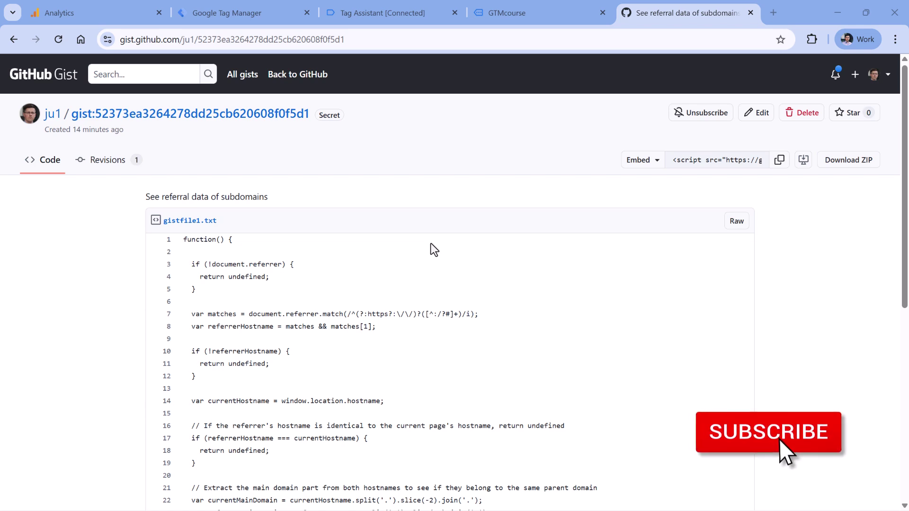
- Copy the entire function in gistfile1.txt from the "See referral data of subdomains" gist
scroll(405, 228, "down", 1)
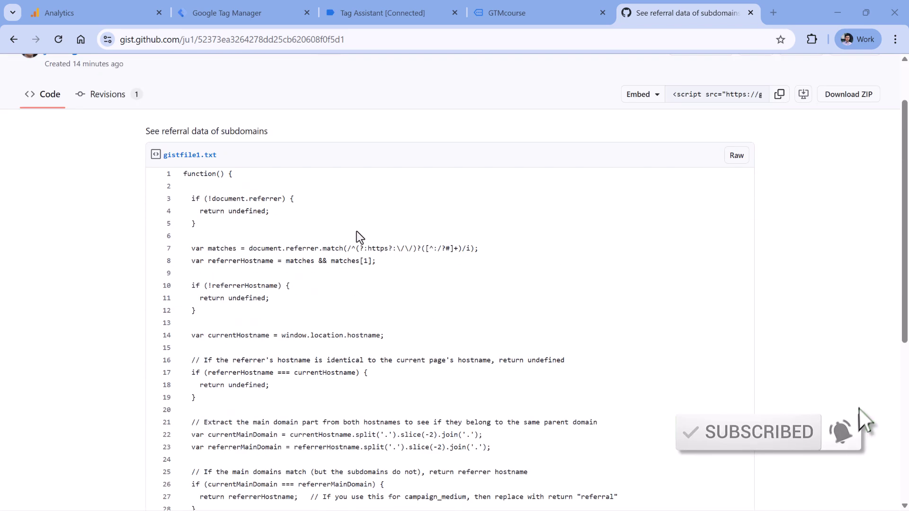
scroll(252, 218, "down", 3)
left_click_drag(183, 175, 265, 374)
key("ctrl+c")
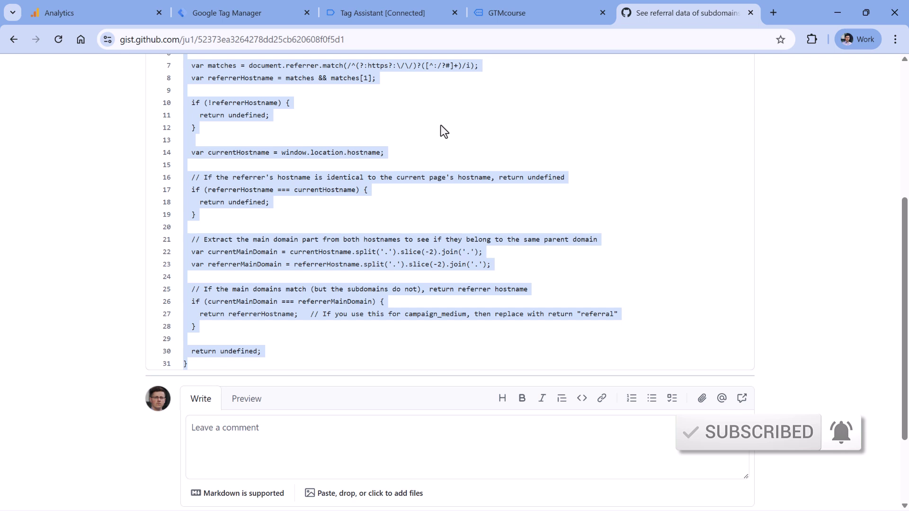
- Create a Custom JavaScript variable in Tag Manager from the copied function and name it cjs - campaign_source
left_click(243, 14)
left_click(68, 282)
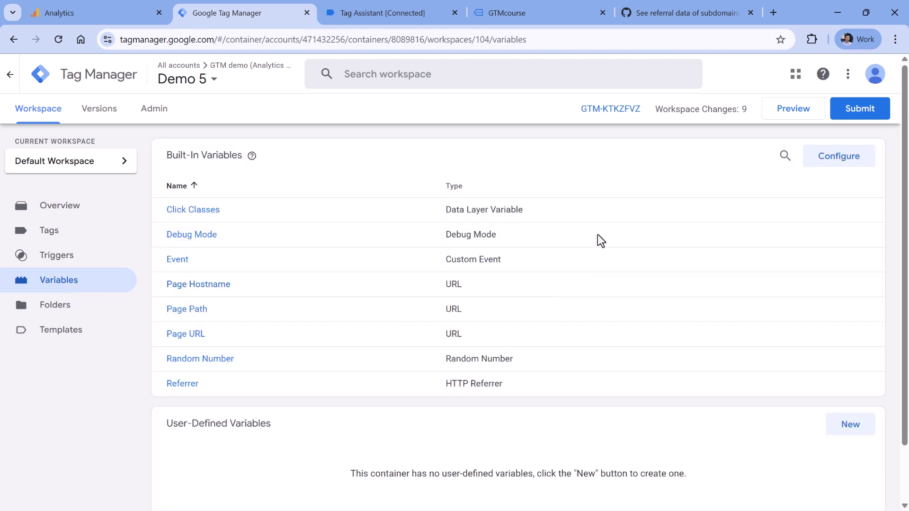
left_click(851, 425)
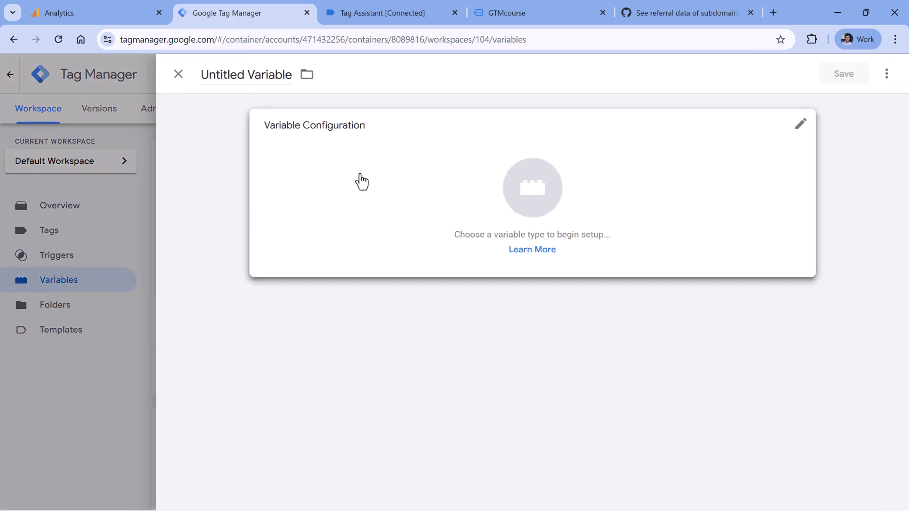
left_click(356, 182)
left_click(604, 334)
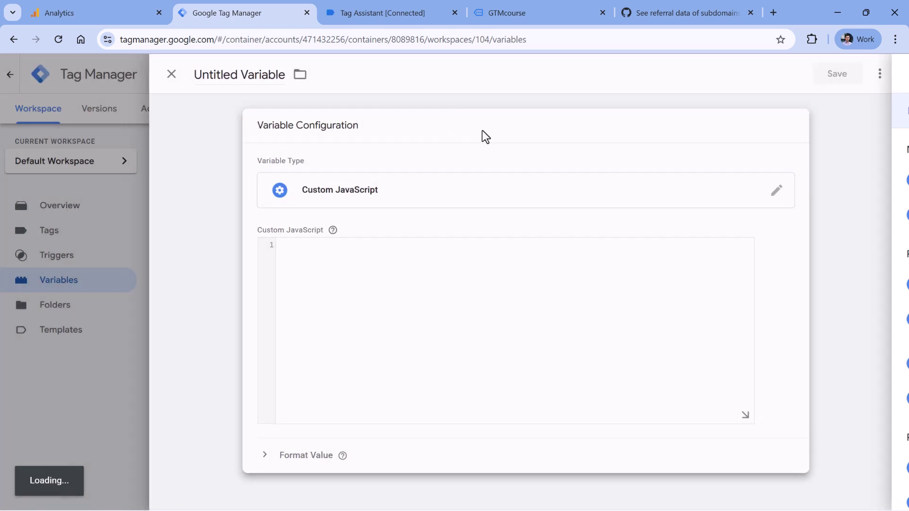
key("ctrl+v")
left_click(233, 76)
type("cjs - ")
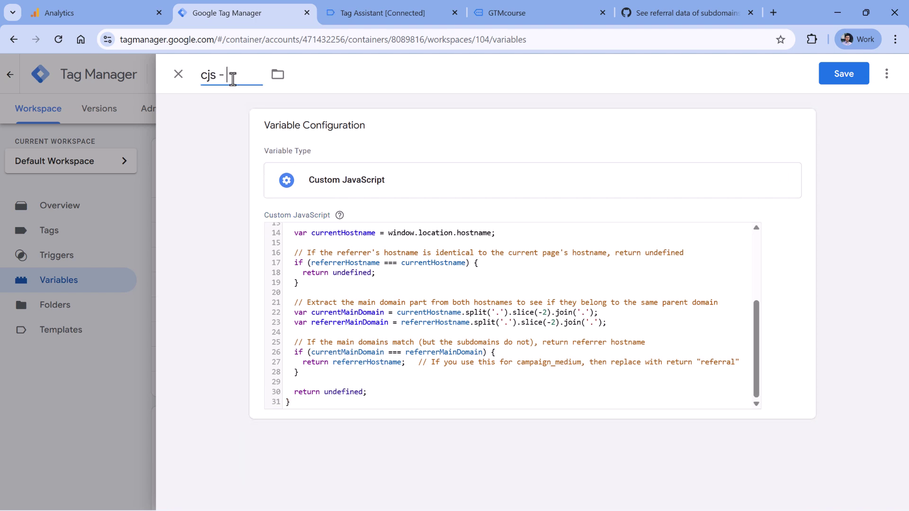
type("campaign_source")
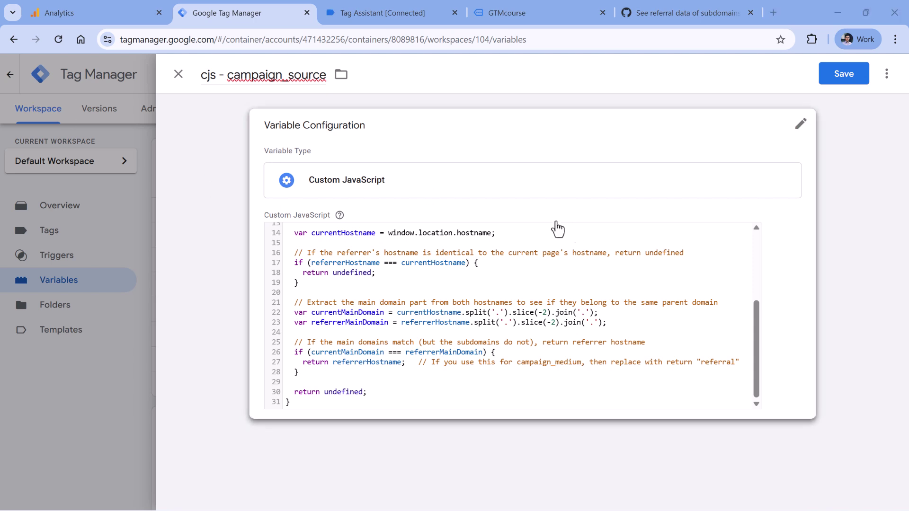
- Examine the returned referrerHostname in the function, and reveal the example domains on the presentation slide
left_click(419, 308)
double_click(377, 377)
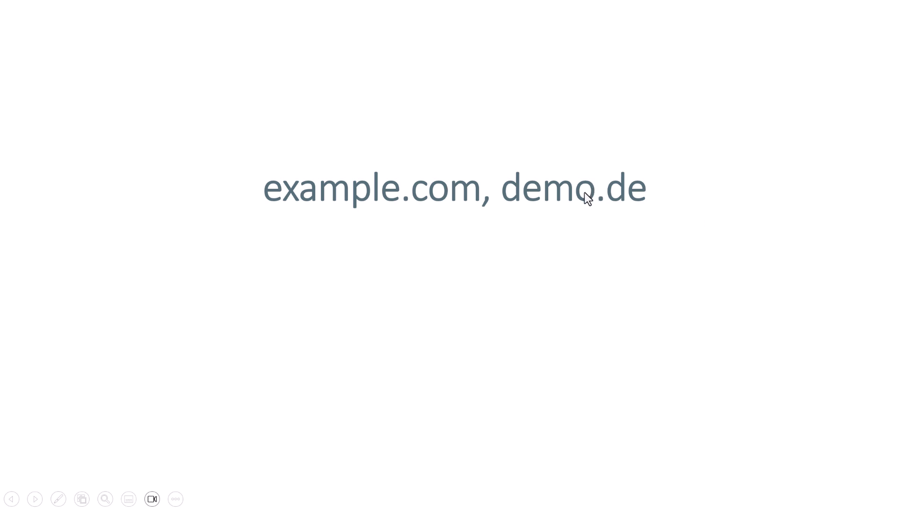
left_click(893, 207)
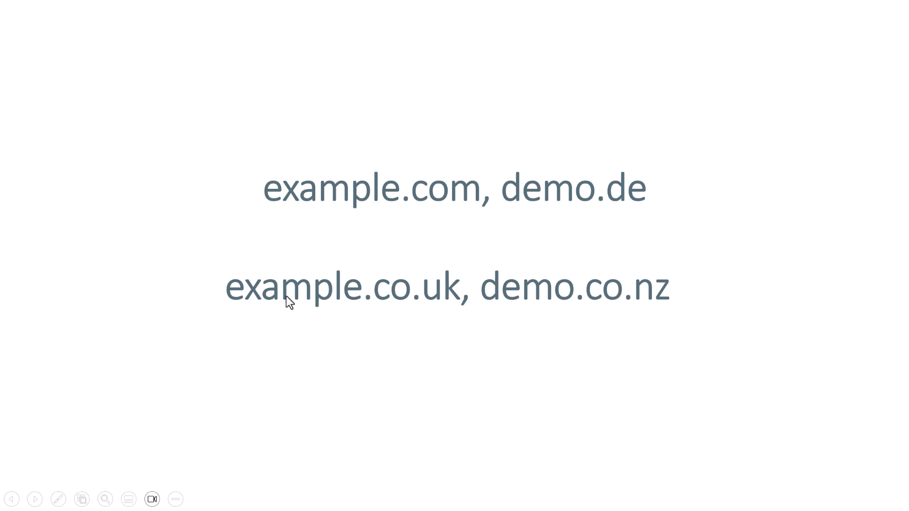
key("alt+Tab")
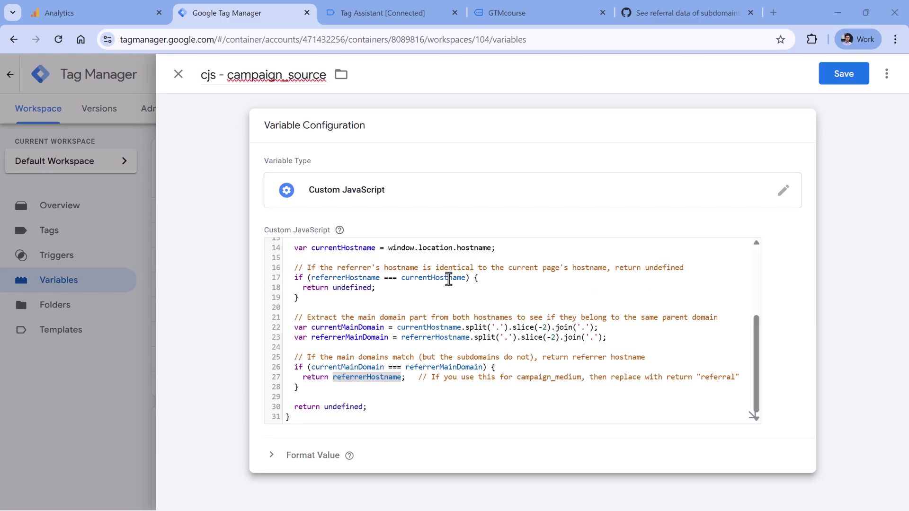
double_click(545, 327)
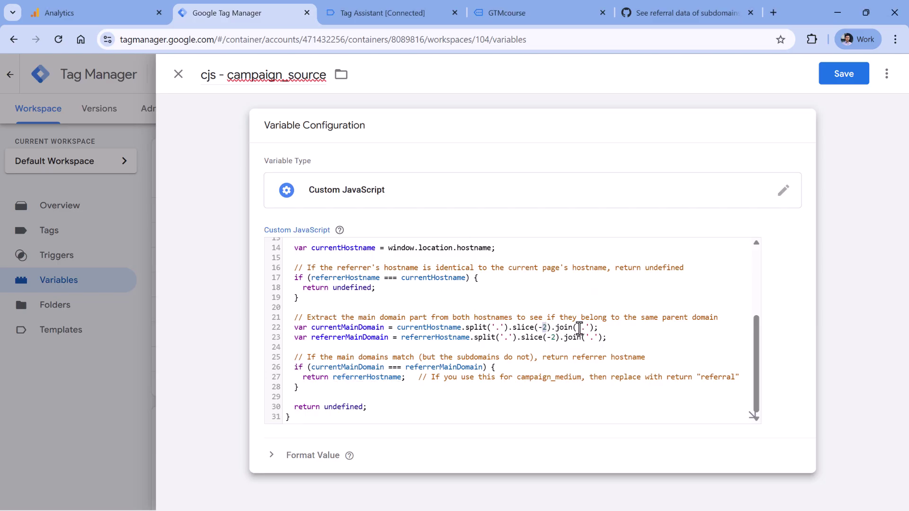
type("3")
double_click(553, 337)
type("3")
left_click(505, 13)
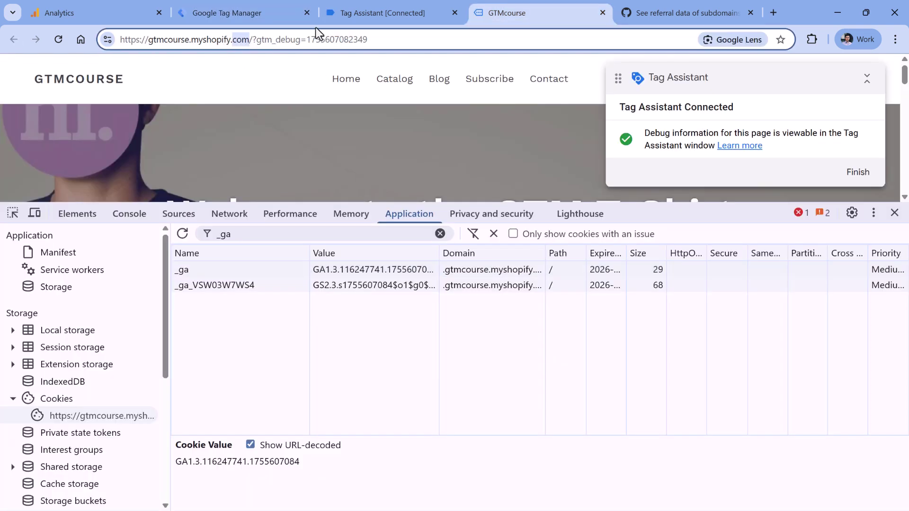
key("ctrl+2")
left_click(547, 327)
key("BackSpace")
type("2")
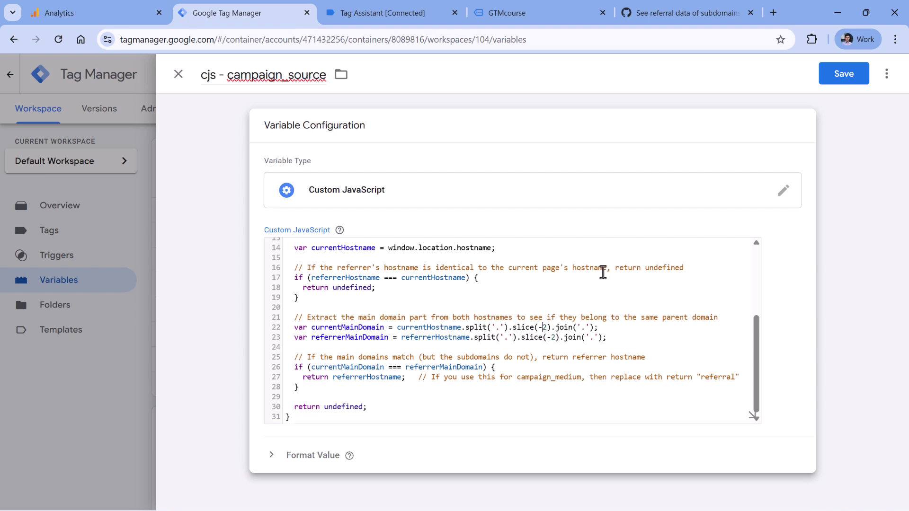
- Save the campaign_source variable and make a copy of it named cjs - campaign_medium
left_click(839, 73)
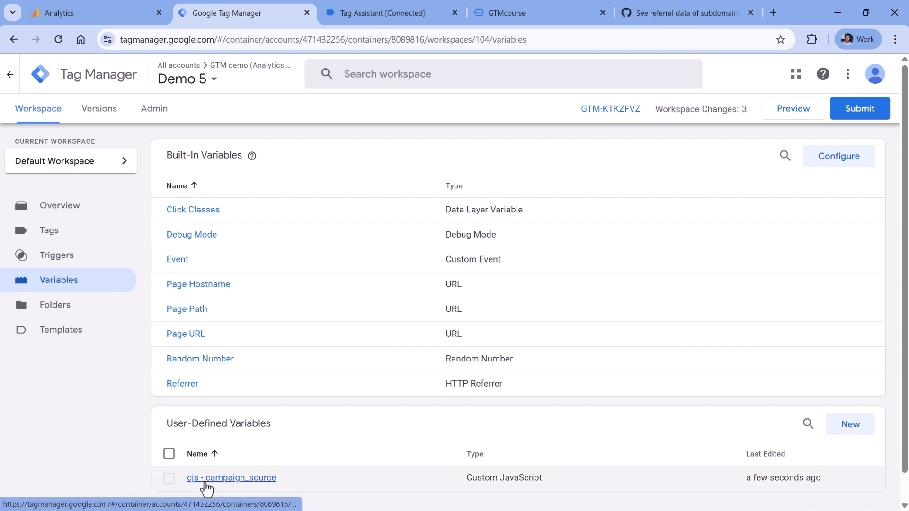
left_click(232, 478)
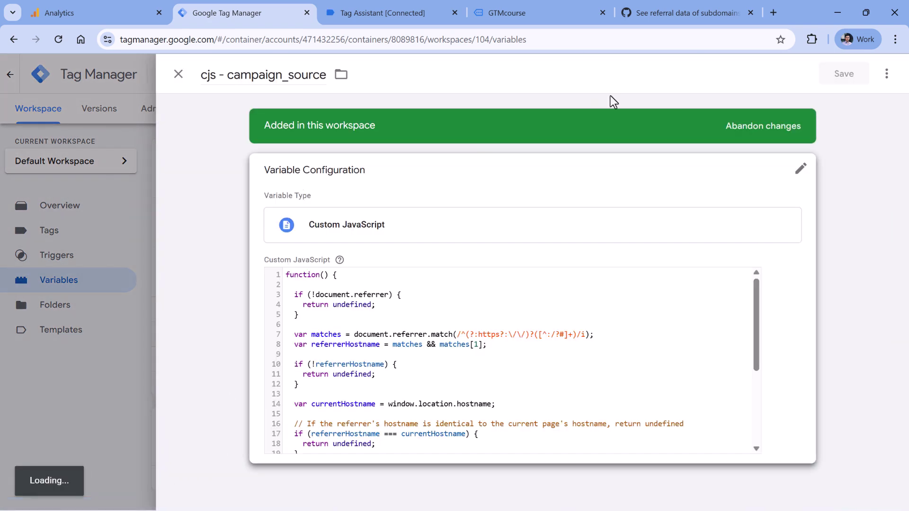
left_click(887, 73)
left_click(842, 101)
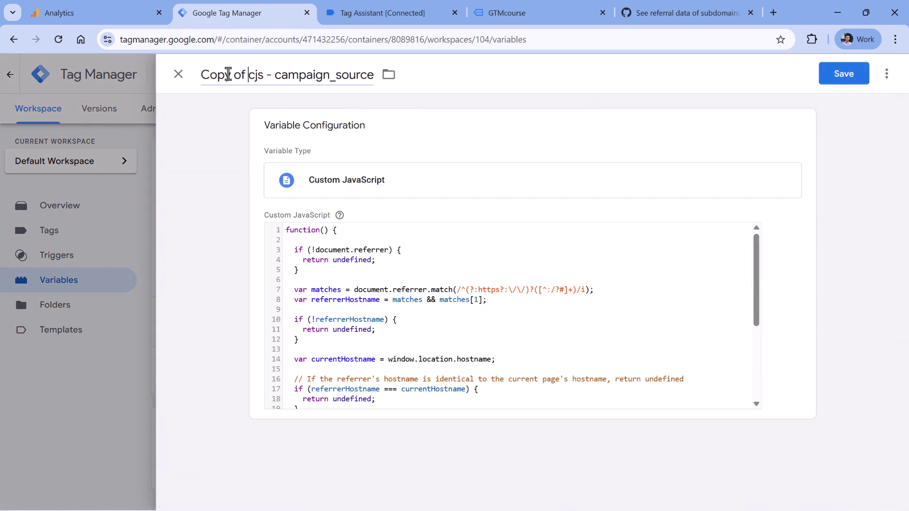
left_click_drag(238, 75, 201, 75)
key("BackSpace")
left_click_drag(289, 75, 327, 76)
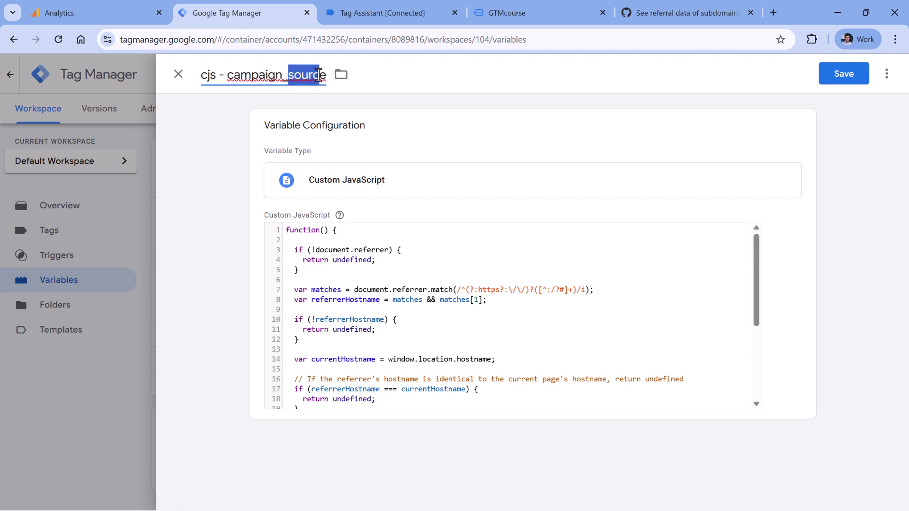
type("medium")
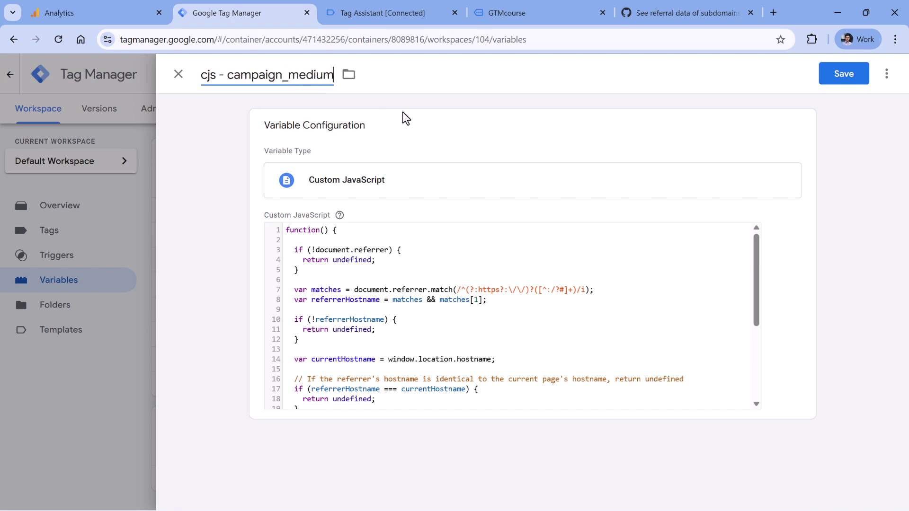
- Replace the returned referrerHostname with "referral" in the campaign_medium function and save the variable
left_click(476, 292)
scroll(454, 304, "down", 3)
left_click_drag(419, 378, 737, 377)
double_click(362, 377)
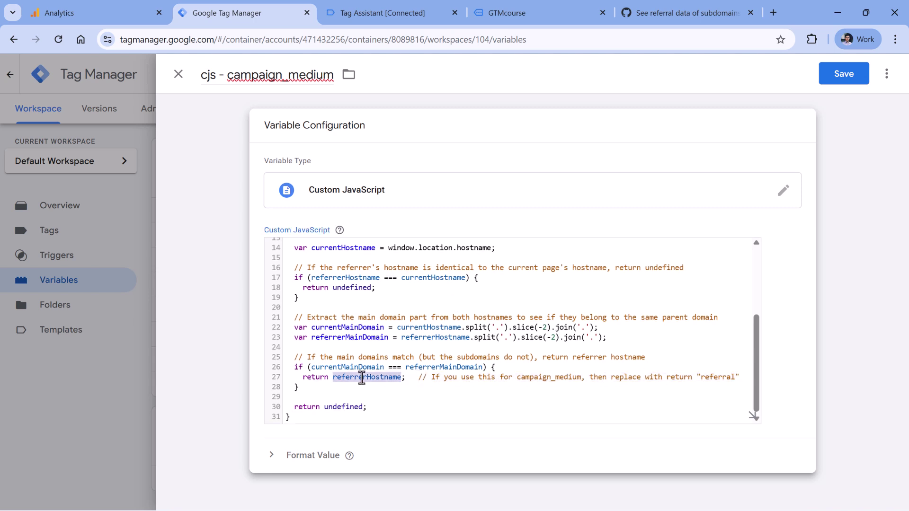
type("\"")
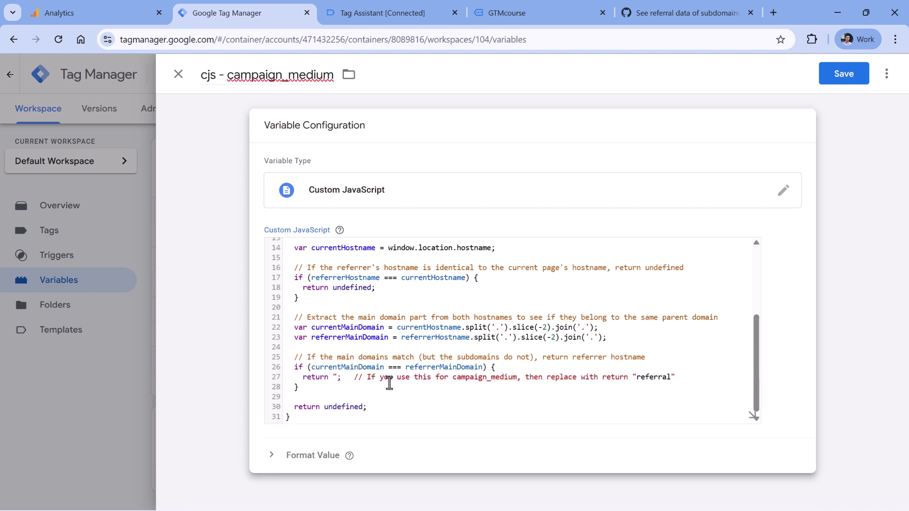
type("referral\"")
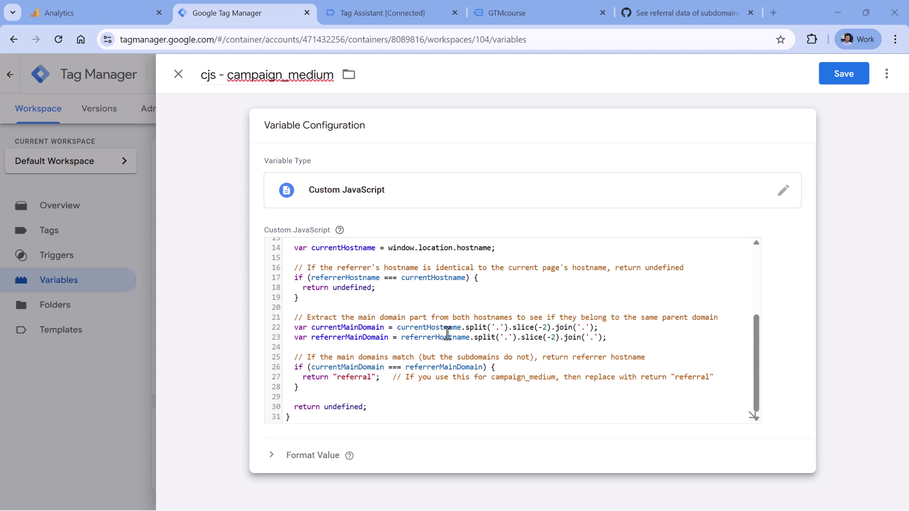
scroll(446, 334, "up", 5)
double_click(352, 273)
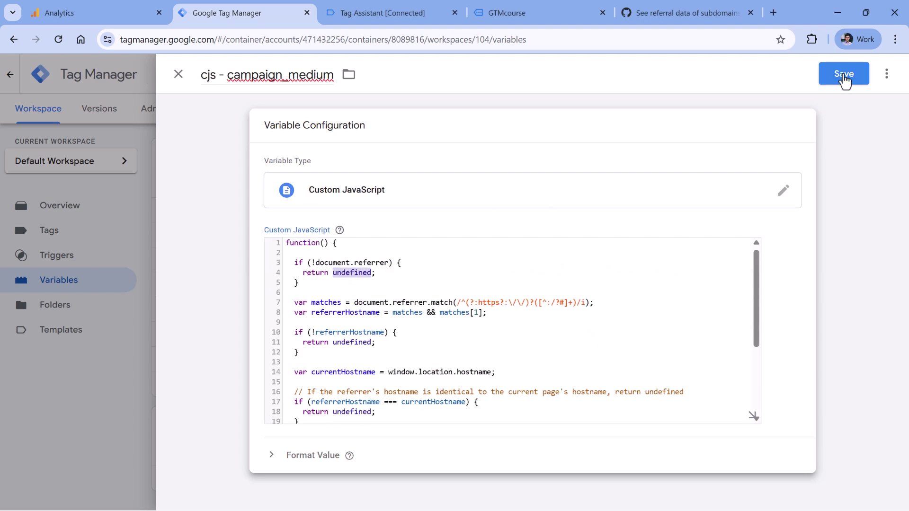
left_click(844, 76)
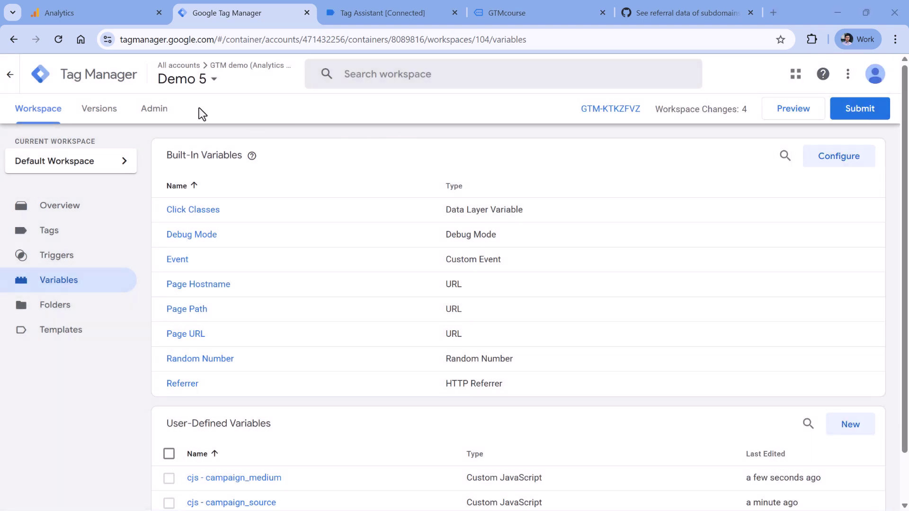
- Add the configuration parameters campaign_source and campaign_medium to the GA4 tag
left_click(49, 233)
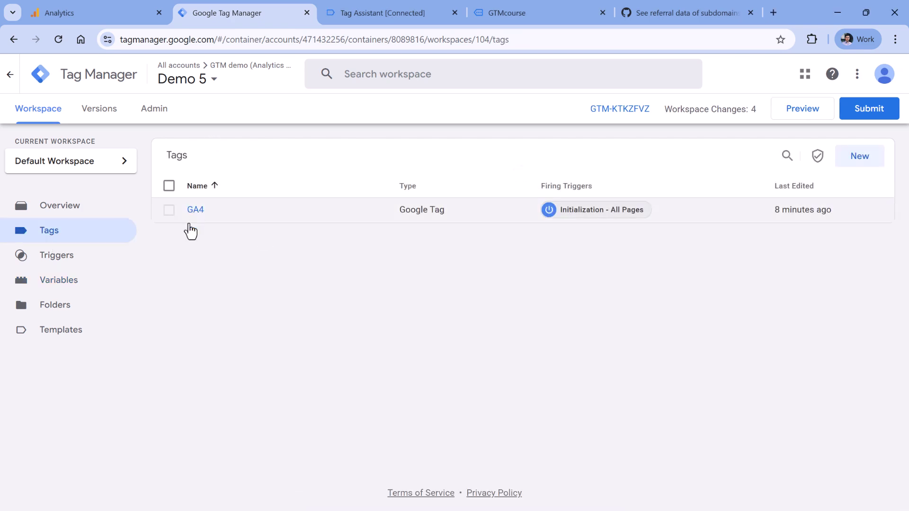
left_click(195, 210)
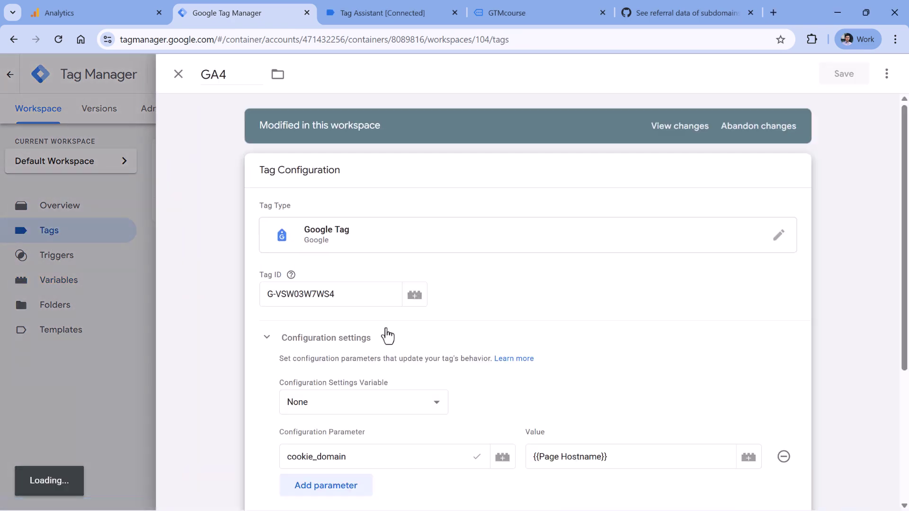
scroll(374, 327, "down", 4)
left_click(348, 305)
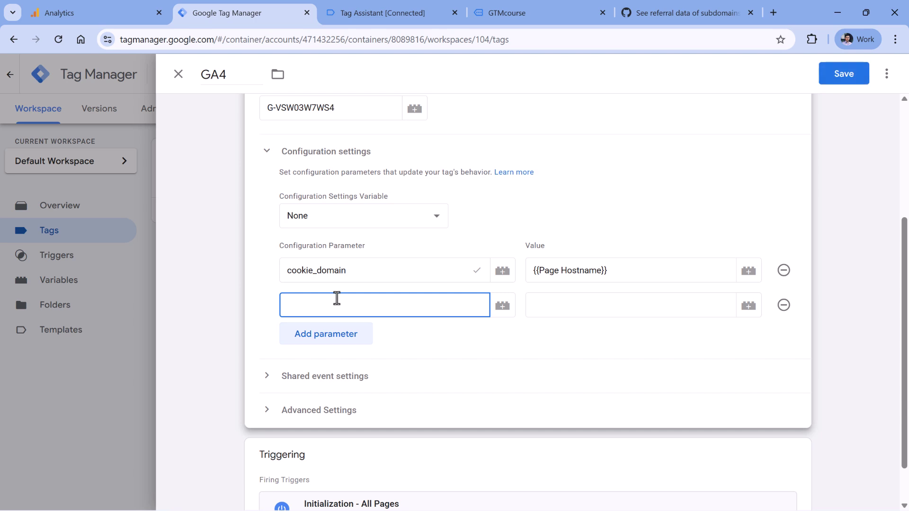
type("campaign_sou")
left_click(352, 332)
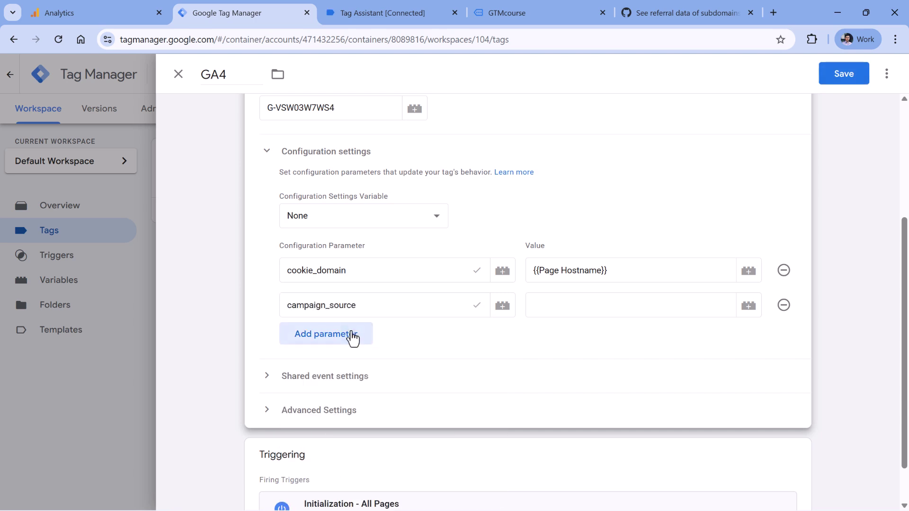
left_click(353, 334)
type("campaign_medium")
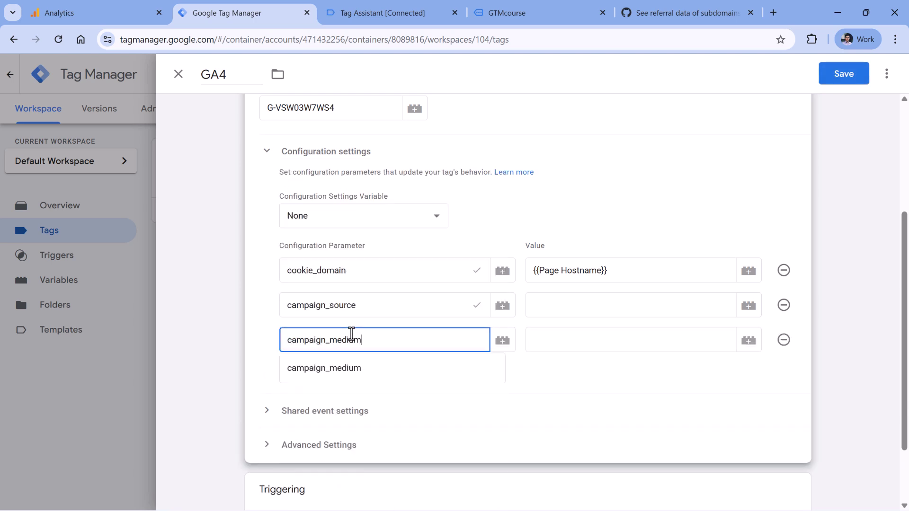
left_click(351, 368)
- Assign {{cjs - campaign_source}} and {{cjs - campaign_medium}} as the values of the matching campaign parameters
left_click(682, 308)
left_click(748, 307)
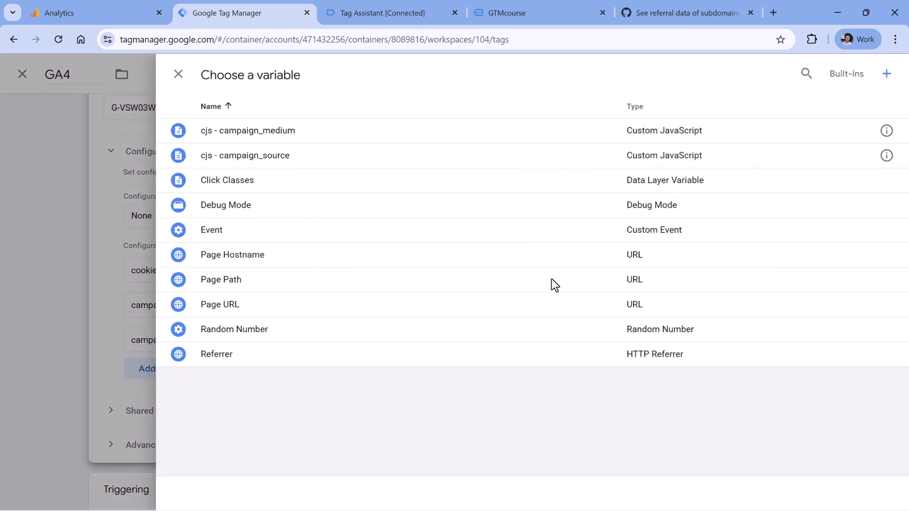
left_click(246, 157)
left_click(609, 343)
left_click(749, 341)
left_click(308, 130)
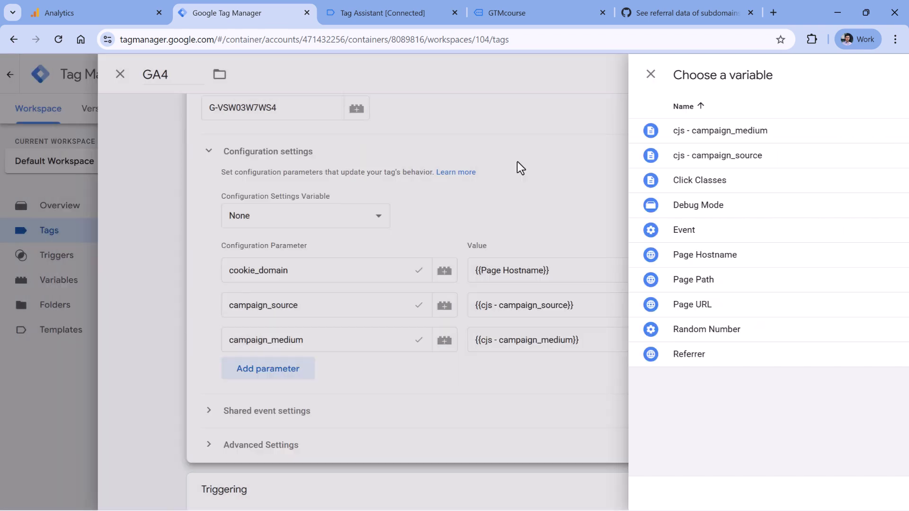
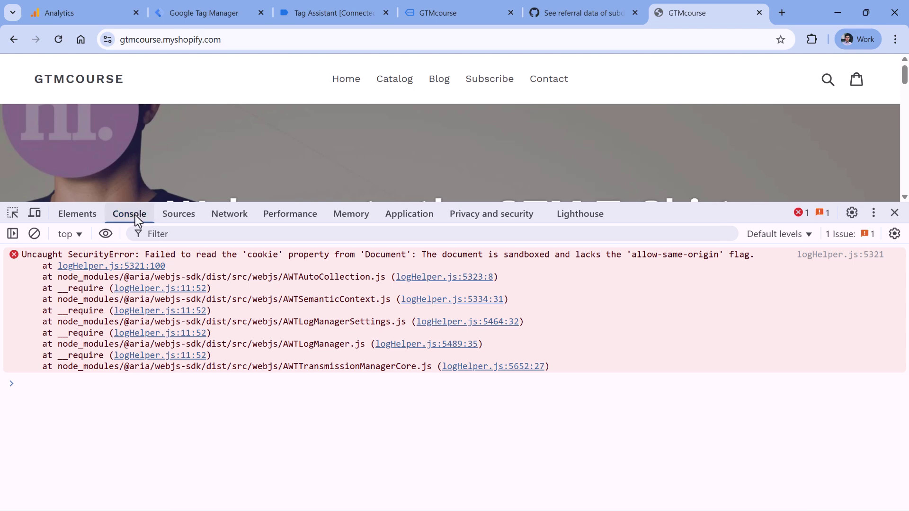
- Clear the developer console on the gtmcourse.myshopify.com page and evaluate document.referrer
left_click(34, 234)
type("doc")
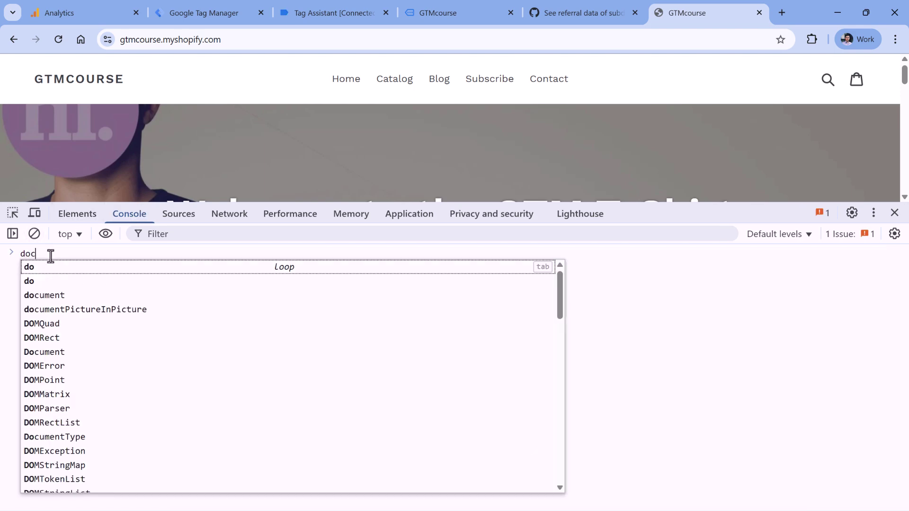
type("ument.referrern")
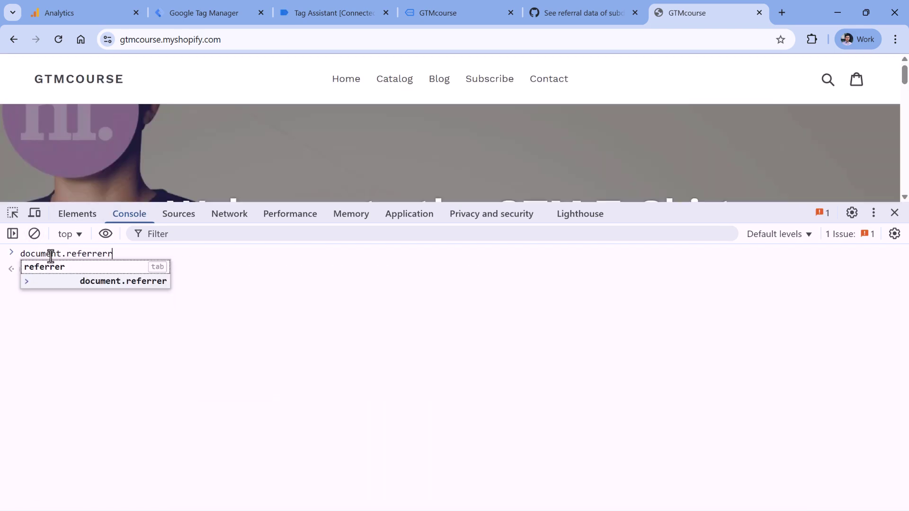
key("Return")
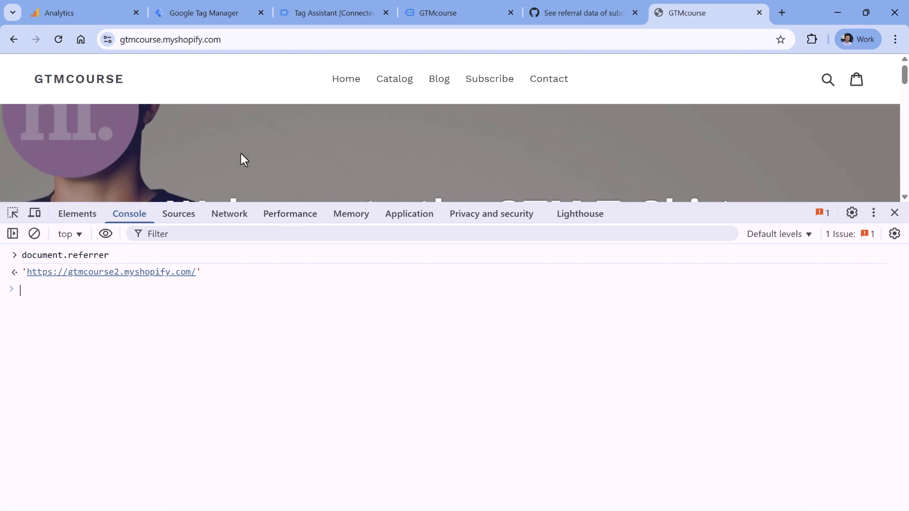
- Filter the page's network requests by collect, reload the page and inspect the payload of the GA4 collect request
left_click(229, 214)
left_click(59, 254)
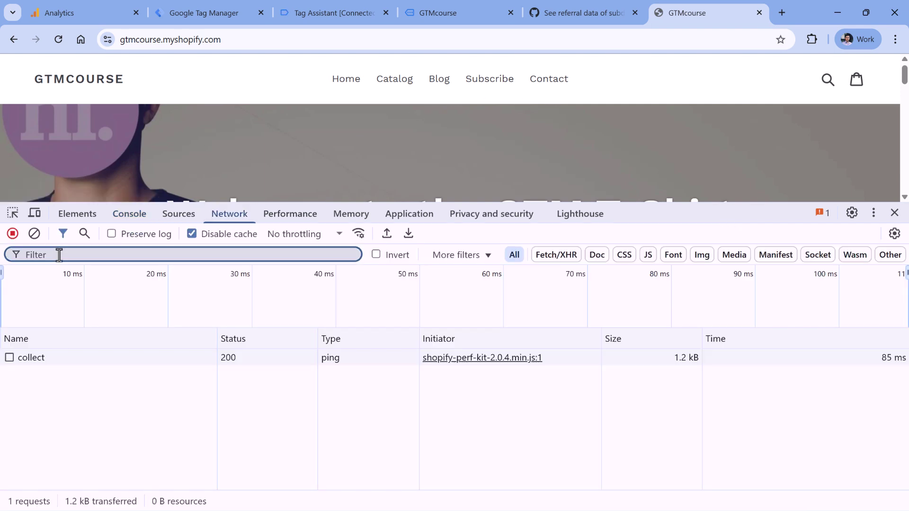
type("collect")
key("F5")
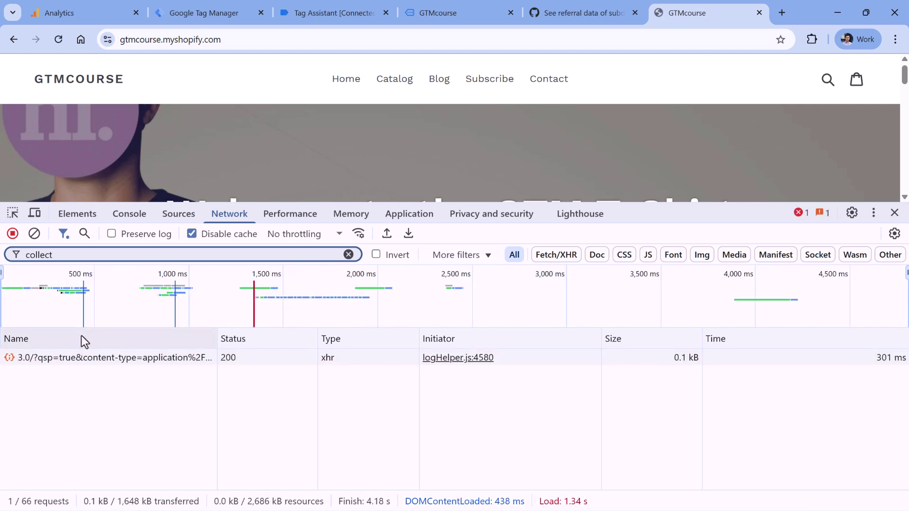
left_click(90, 374)
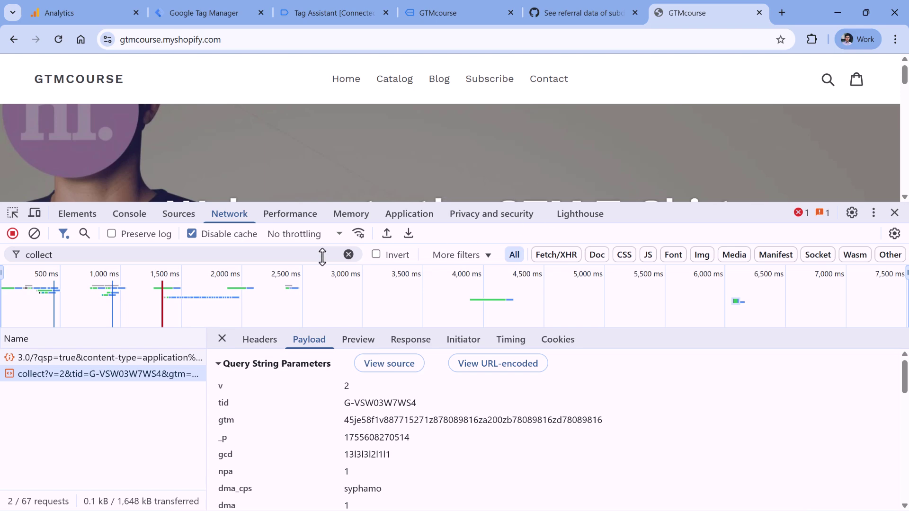
- Enlarge the developer tools area and examine the campaign source (cs) and medium (cm) parameters in the collect request's payload
left_click_drag(322, 257, 322, 203)
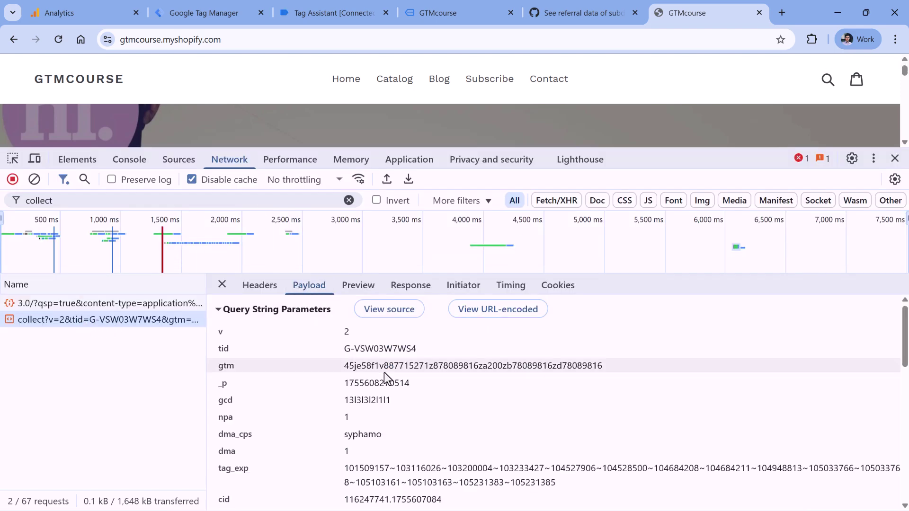
scroll(384, 374, "down", 6)
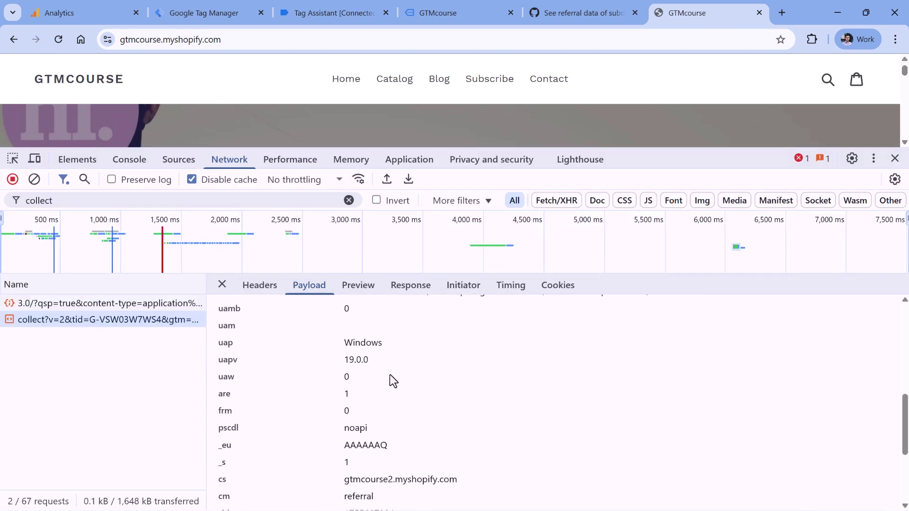
scroll(391, 377, "down", 3)
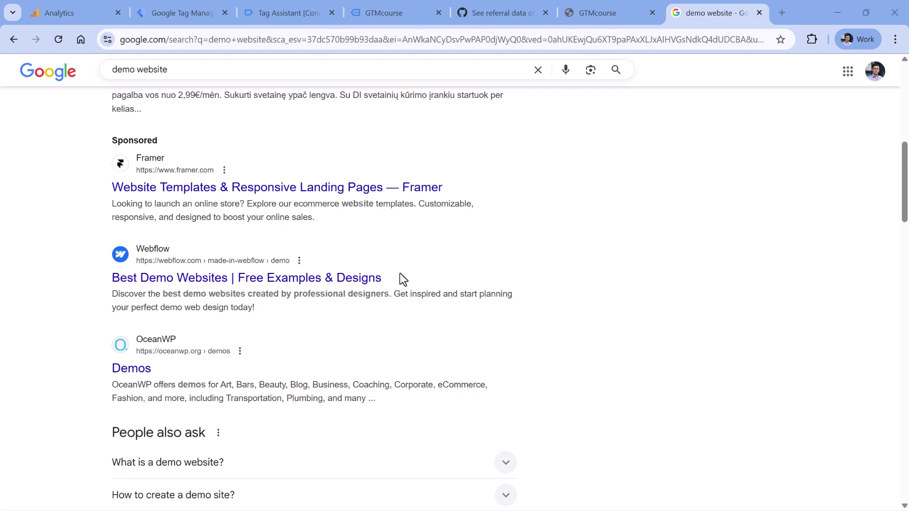
- Replace oceanwp.org/demos in the Demos search result's link address with gtmcourse.myshopify.com using the element inspector, and follow the edited link
right_click(125, 368)
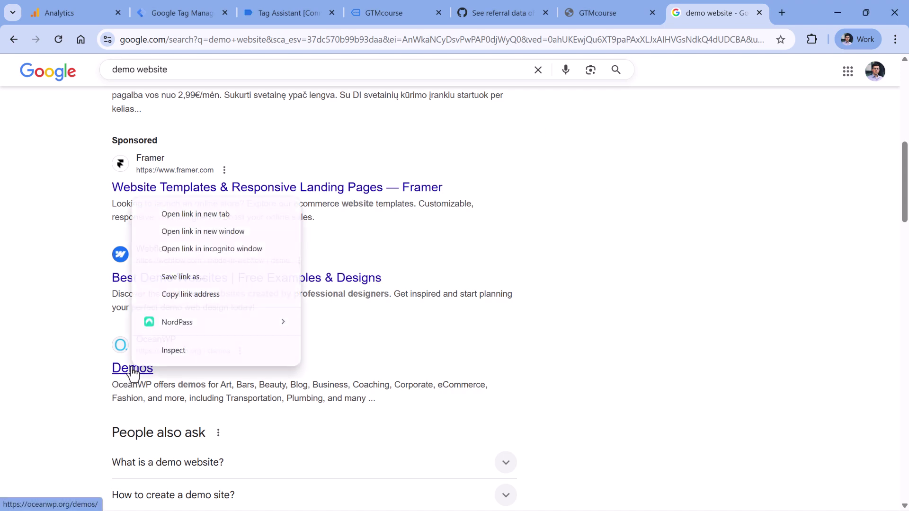
left_click(205, 354)
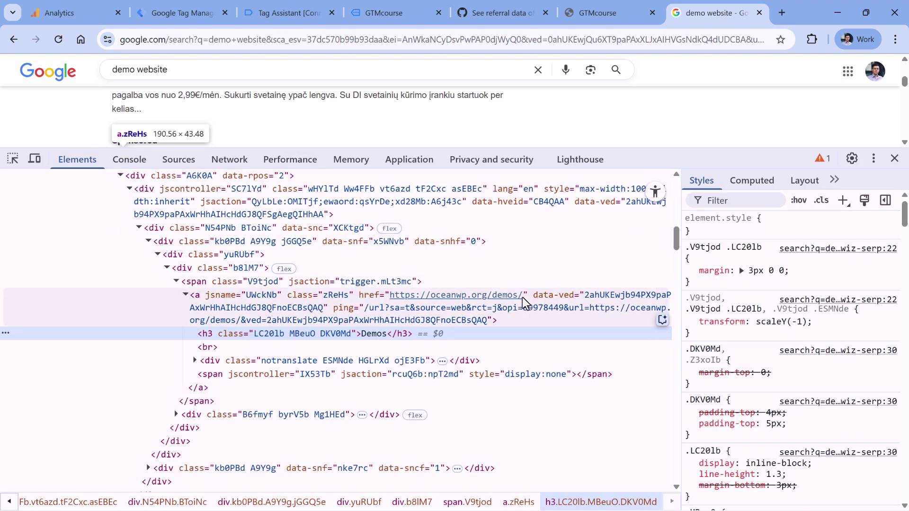
double_click(526, 300)
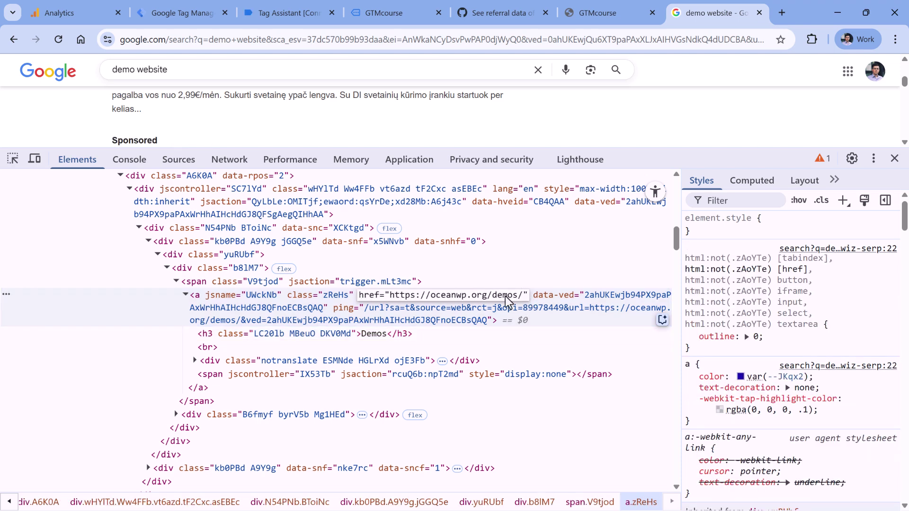
left_click_drag(432, 297, 555, 300)
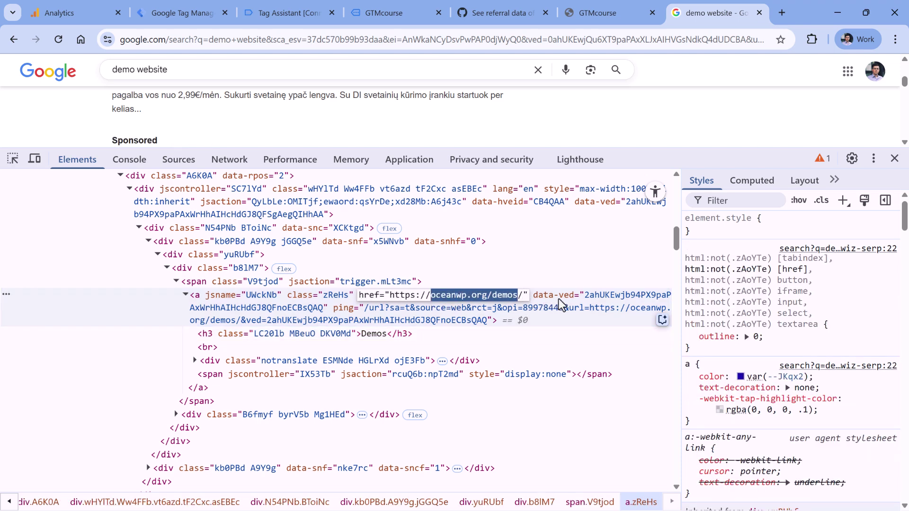
type("gtmcourse.mysimplify.com")
key("Return")
left_click(894, 158)
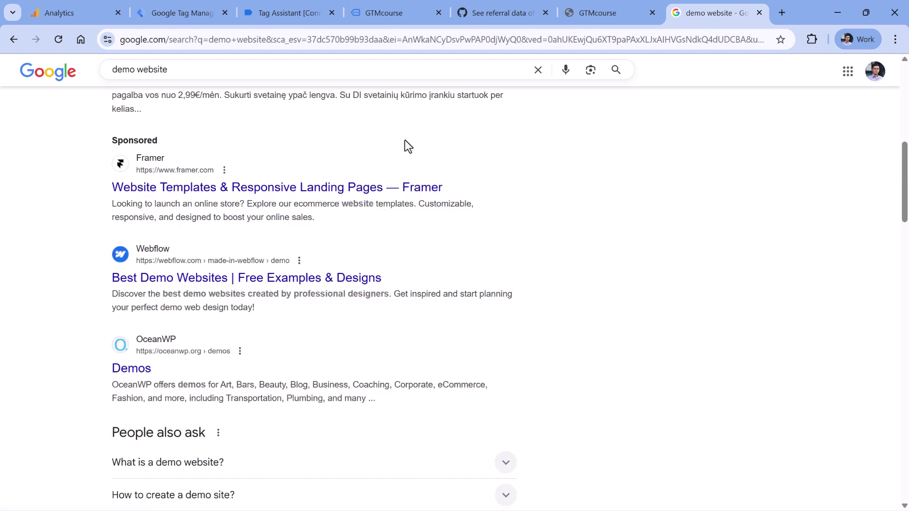
left_click(131, 370)
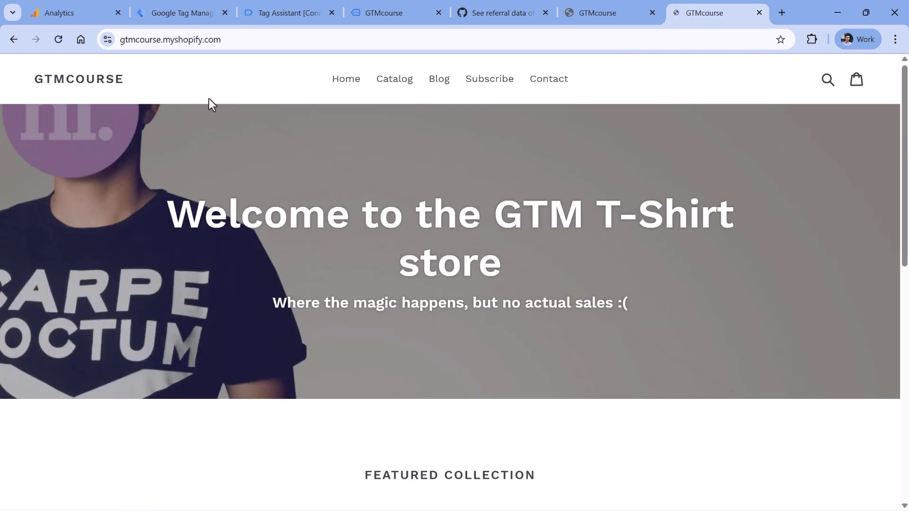
- Clear the developer console on the page reached from Google and evaluate document.referrer
key("ctrl+shift+i")
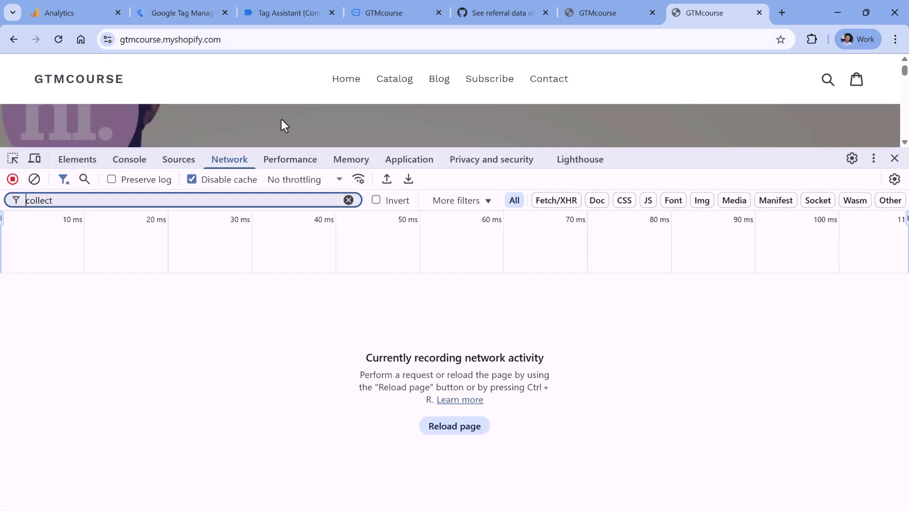
left_click(119, 162)
left_click(33, 181)
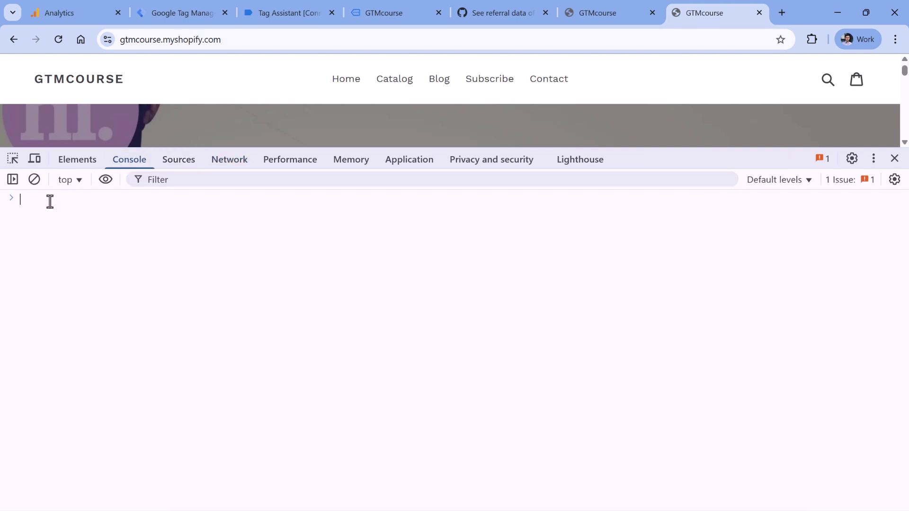
type("document.referrer")
key("Return")
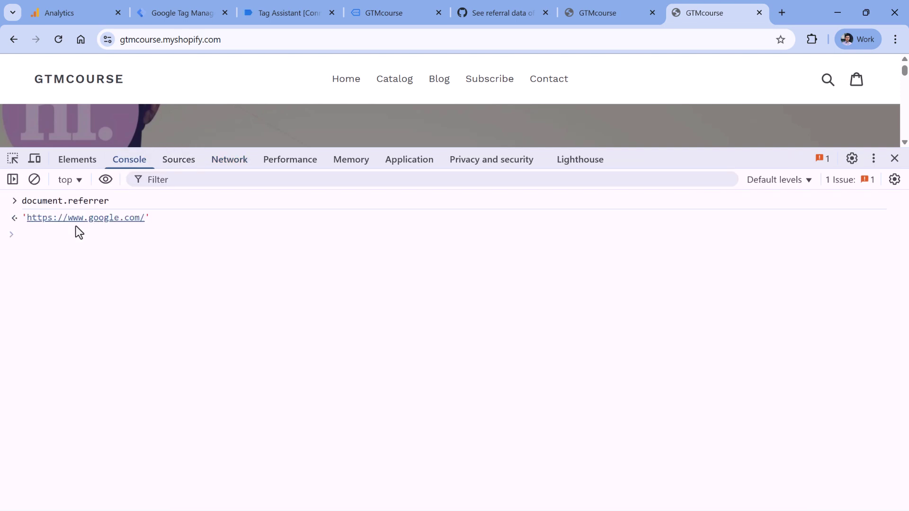
- Reload the page with network requests recorded and check the GA4 collect payload for campaign source, campaign medium and document referrer parameters
left_click(229, 161)
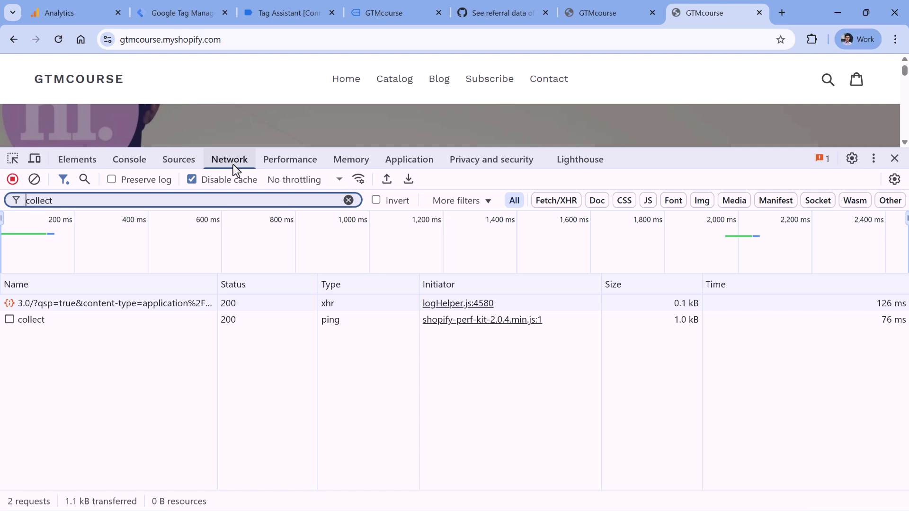
left_click(59, 39)
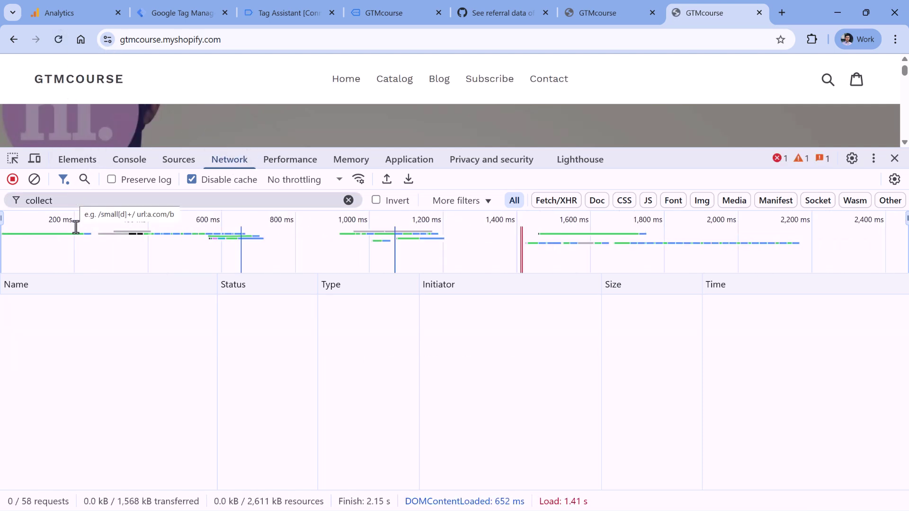
left_click(67, 322)
scroll(364, 406, "down", 3)
scroll(371, 387, "down", 5)
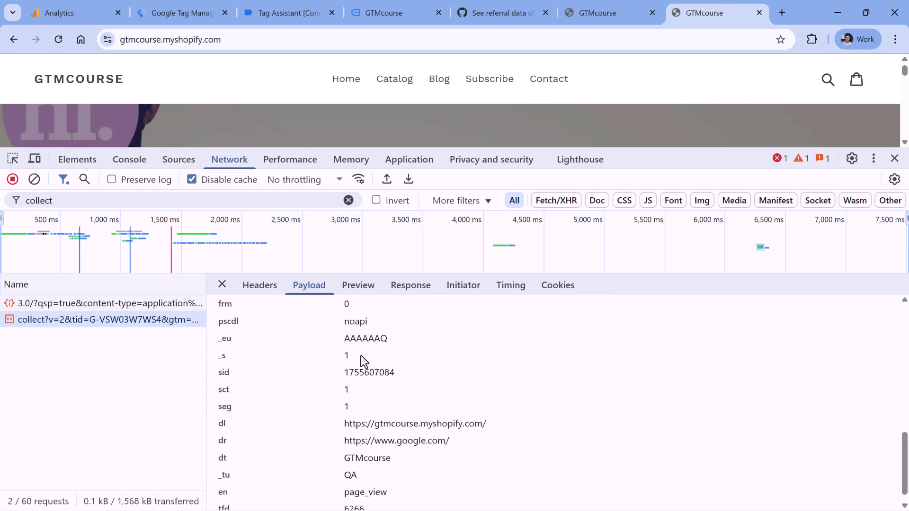
scroll(368, 367, "up", 2)
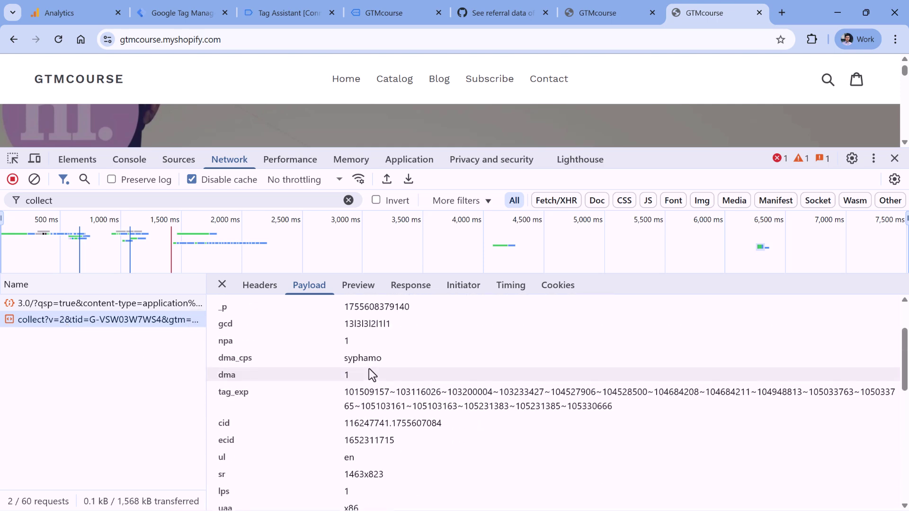
scroll(369, 368, "down", 4)
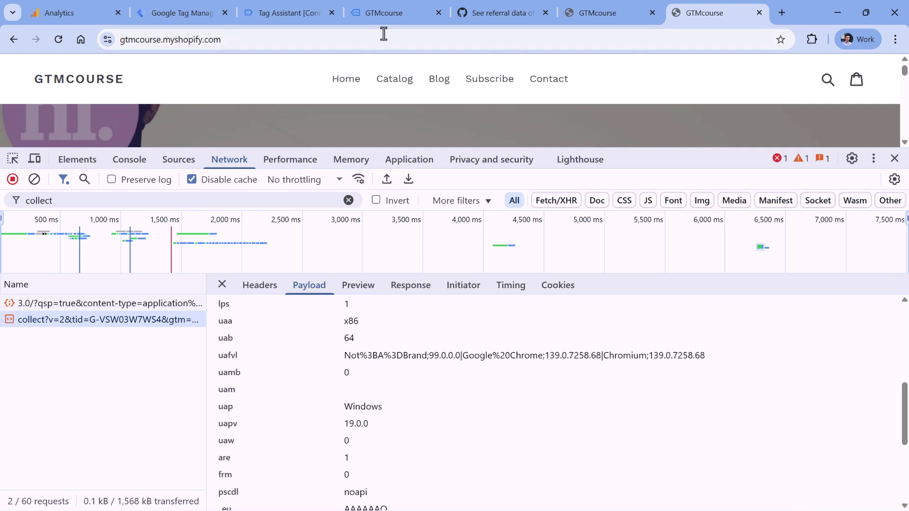
scroll(407, 379, "down", 4)
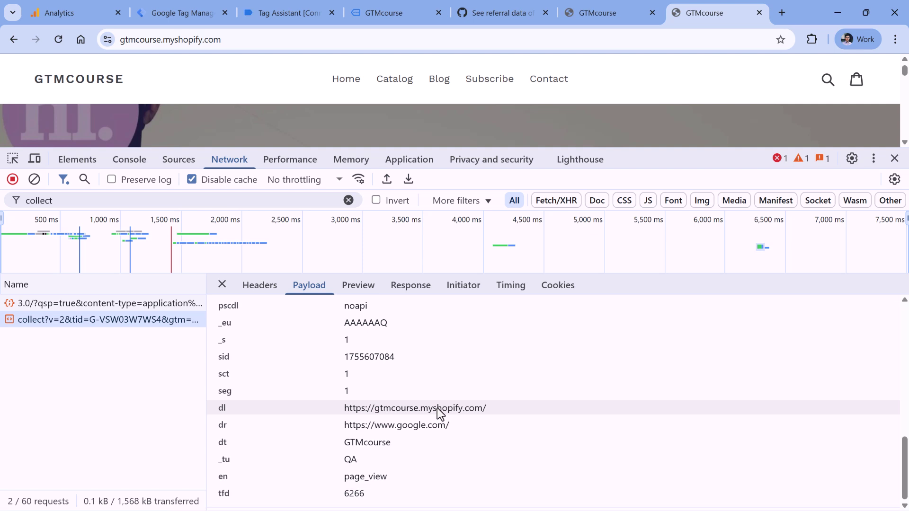
scroll(360, 374, "up", 3)
scroll(293, 372, "down", 3)
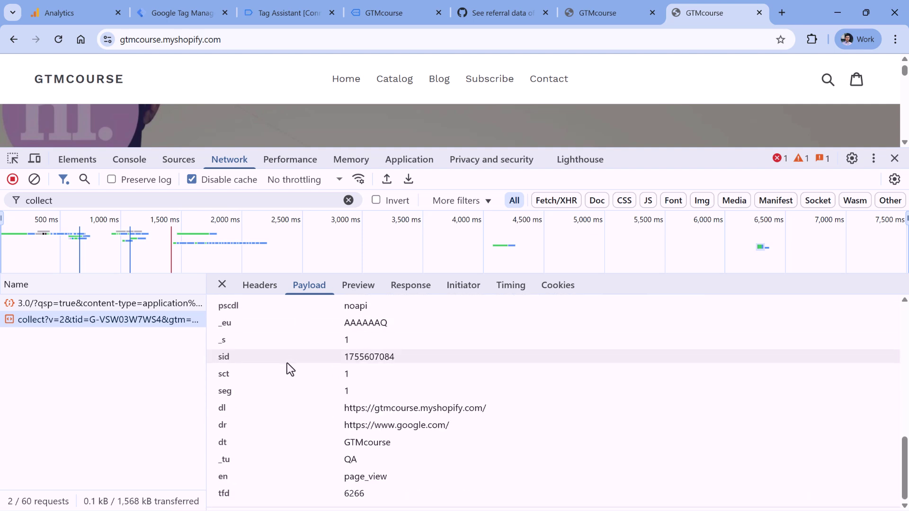